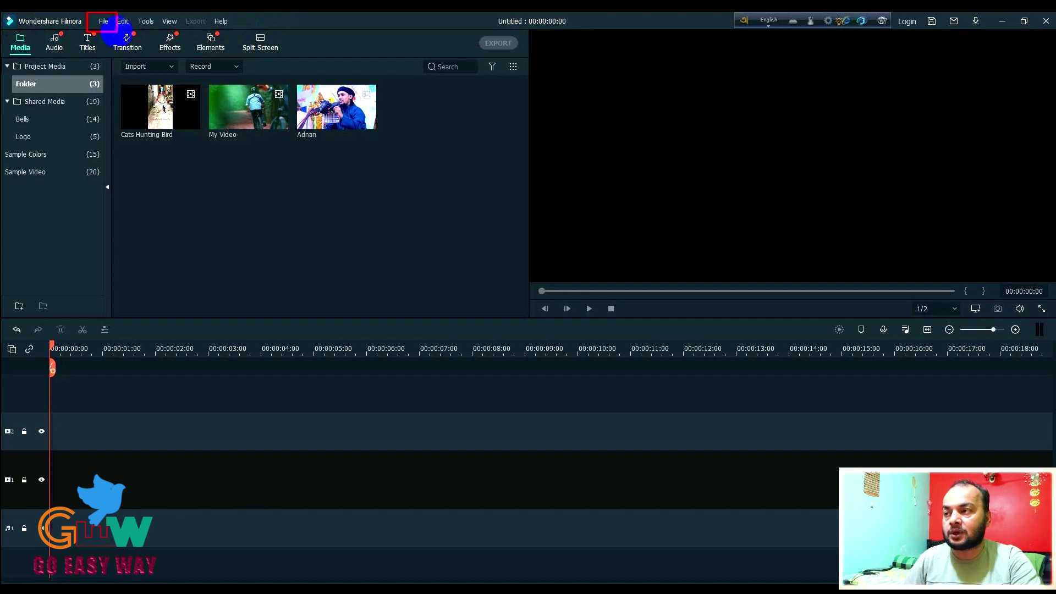
# Choose File > New Project > 9:16 (Portrait) to start a portrait project.
pyautogui.click(105, 22)
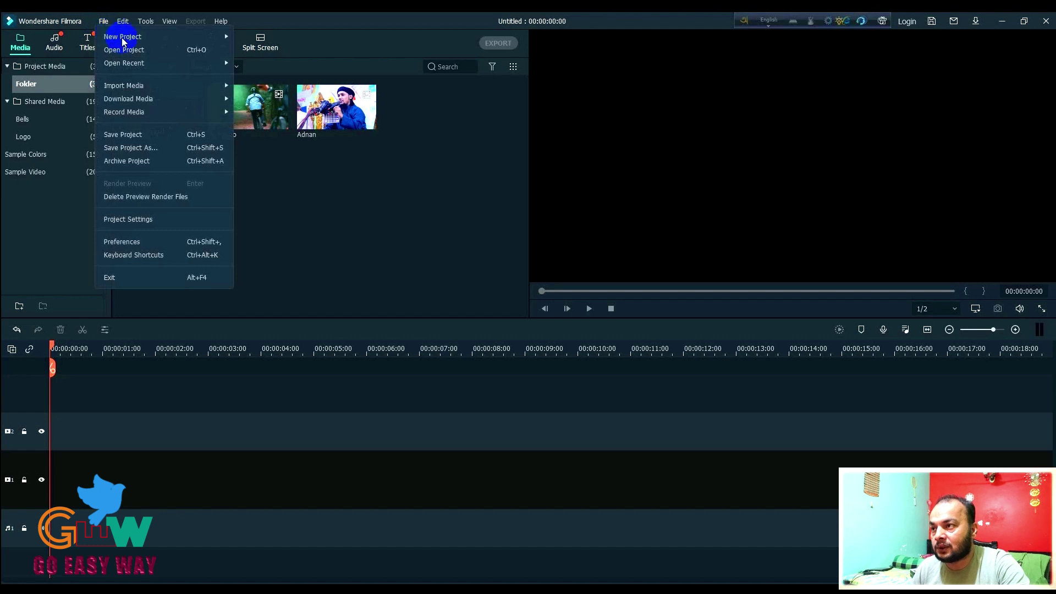
pyautogui.moveTo(125, 40)
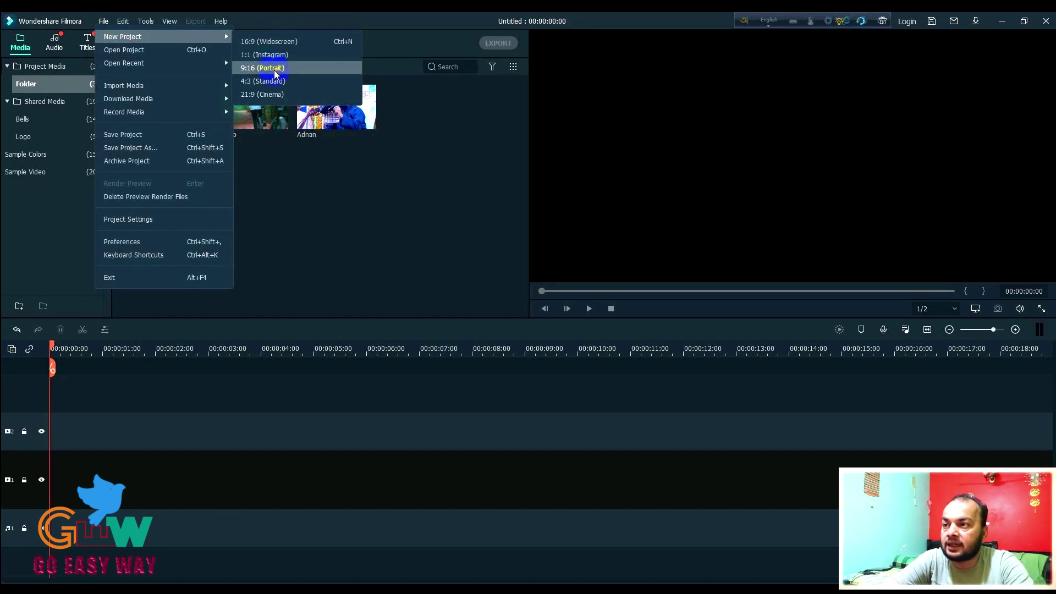
pyautogui.click(275, 73)
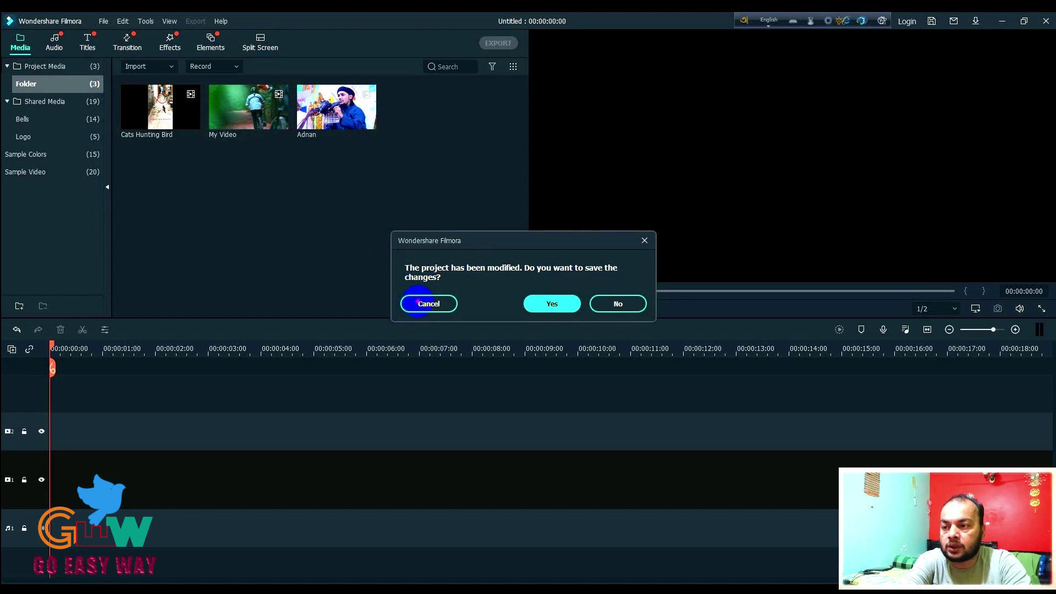
# Cancel the save prompt, inspect the 16:9 Aspect Ratio dropdown, and cancel Project Settings.
pyautogui.click(424, 303)
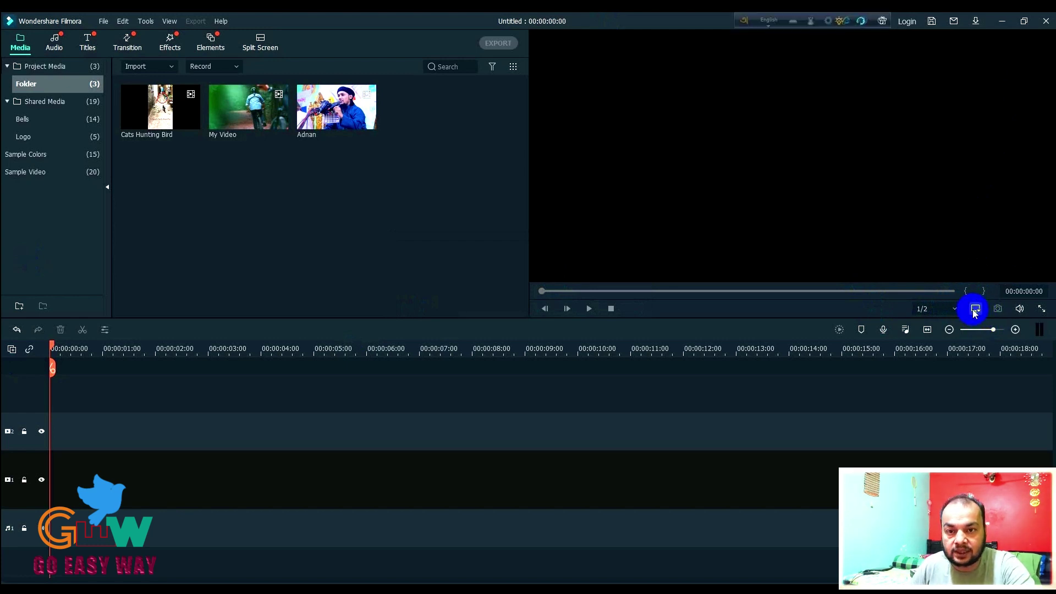
pyautogui.click(975, 309)
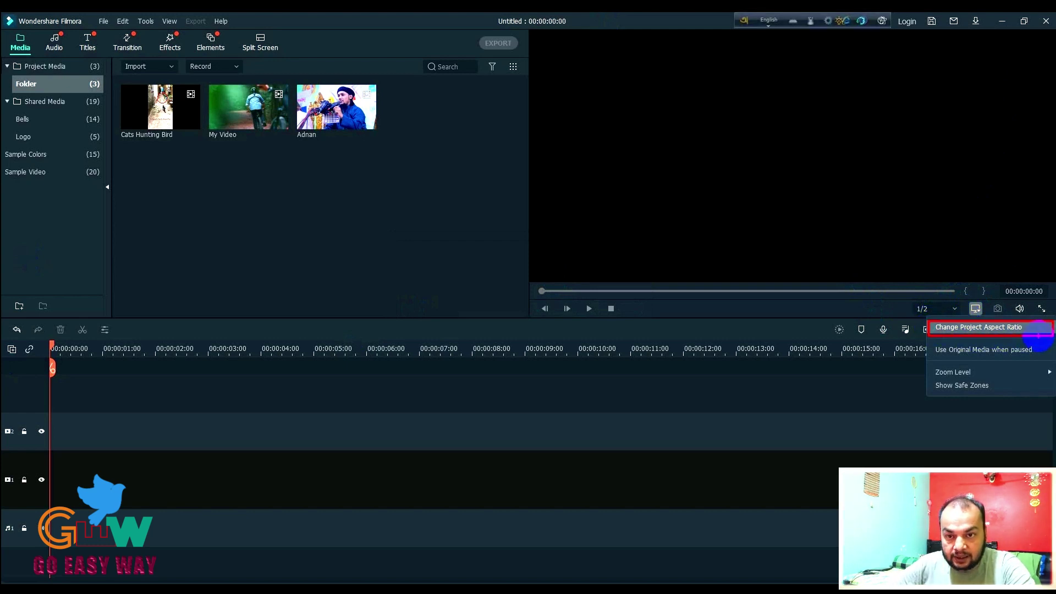
pyautogui.click(1013, 325)
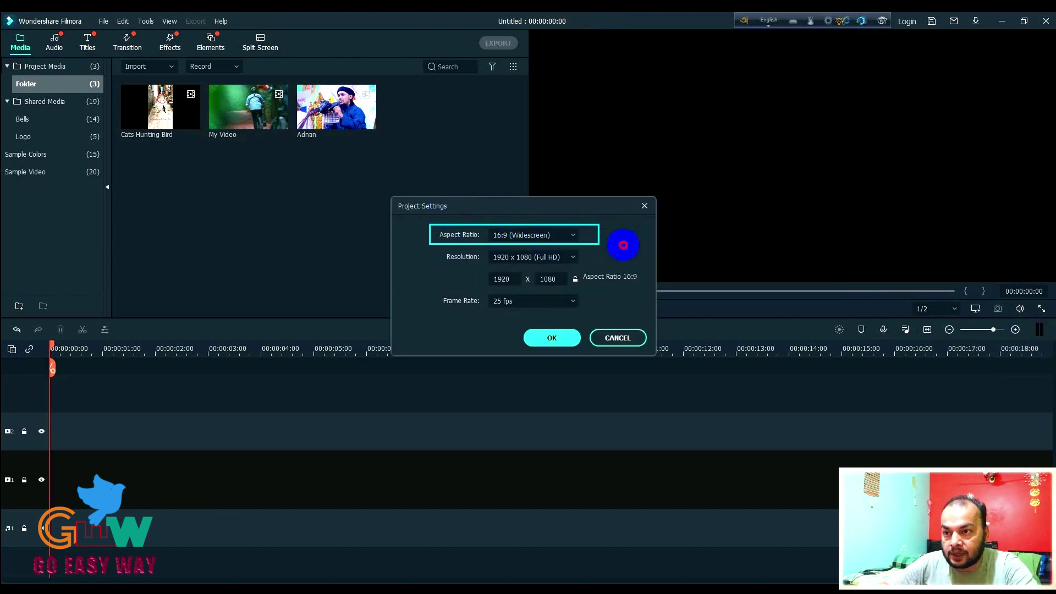
pyautogui.click(572, 236)
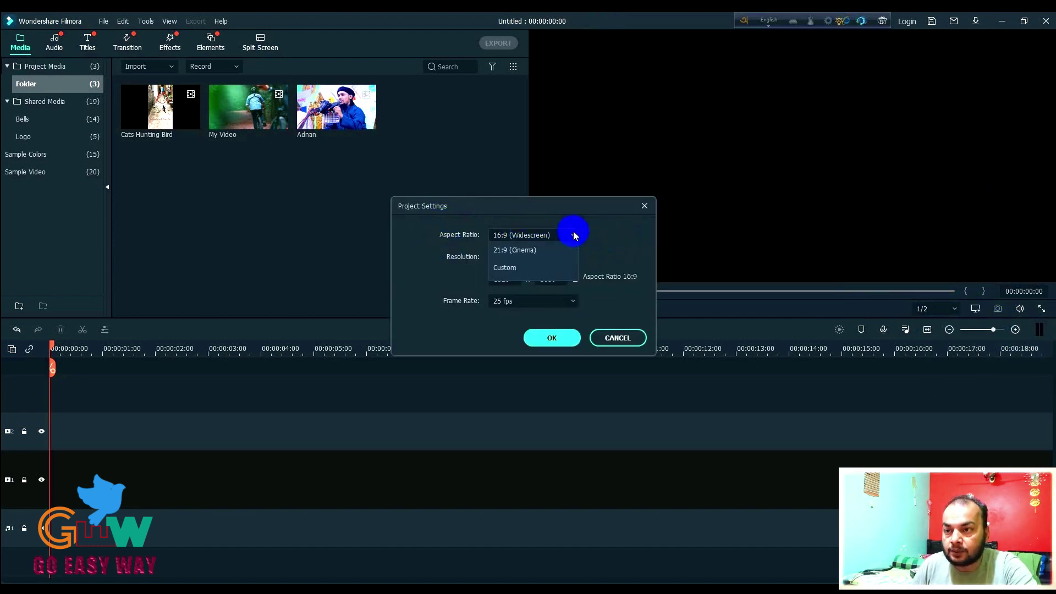
pyautogui.click(627, 338)
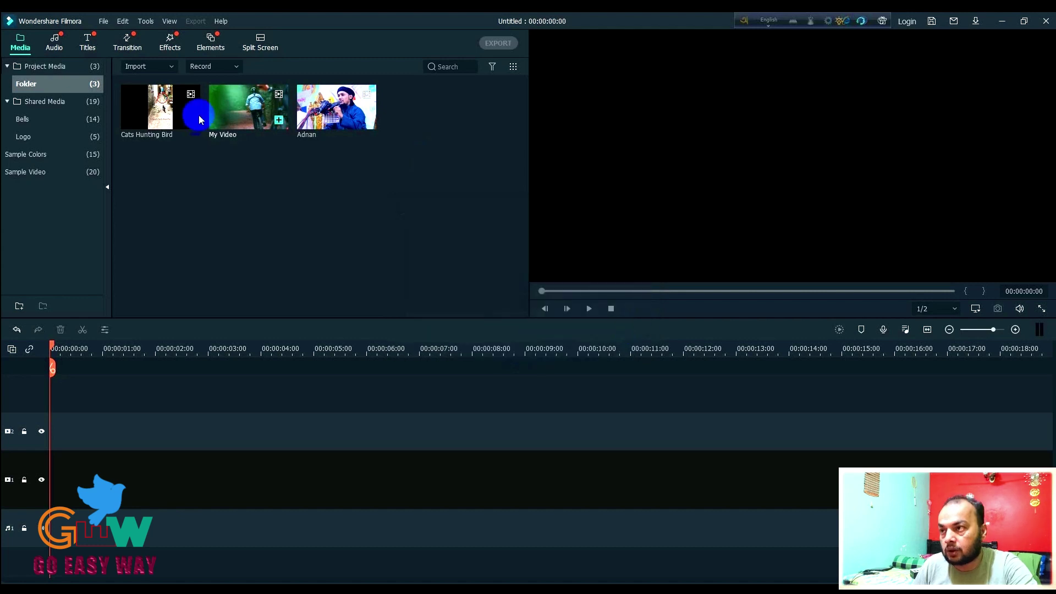
pyautogui.click(103, 22)
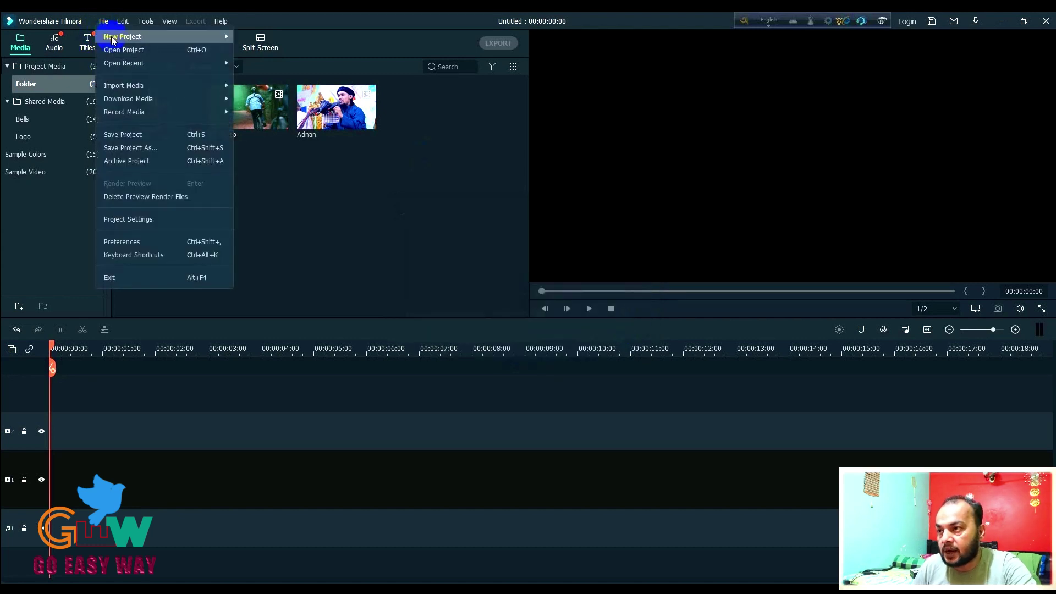
pyautogui.moveTo(219, 36)
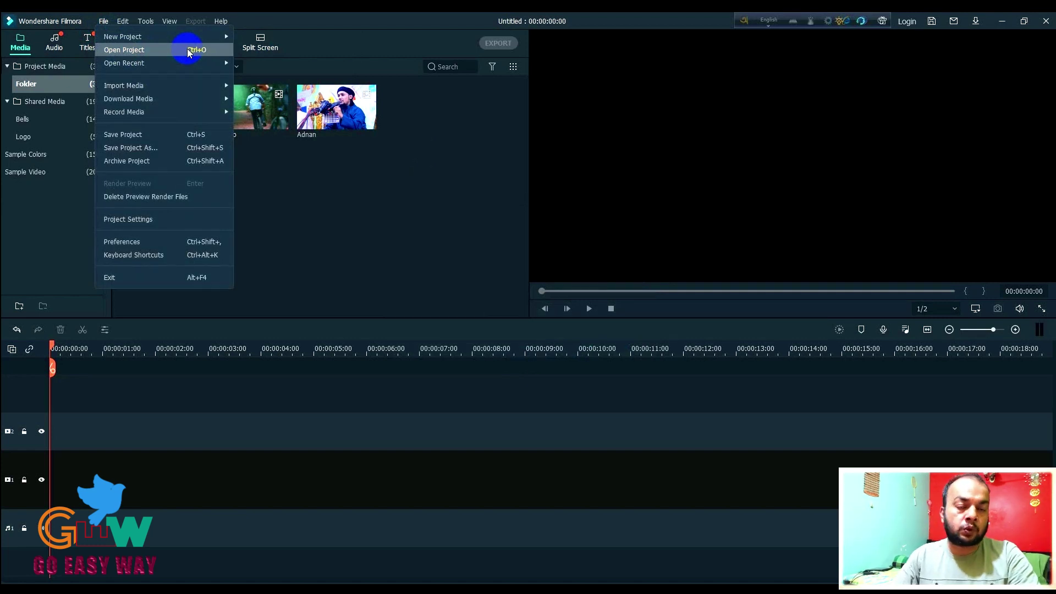
pyautogui.moveTo(150, 64)
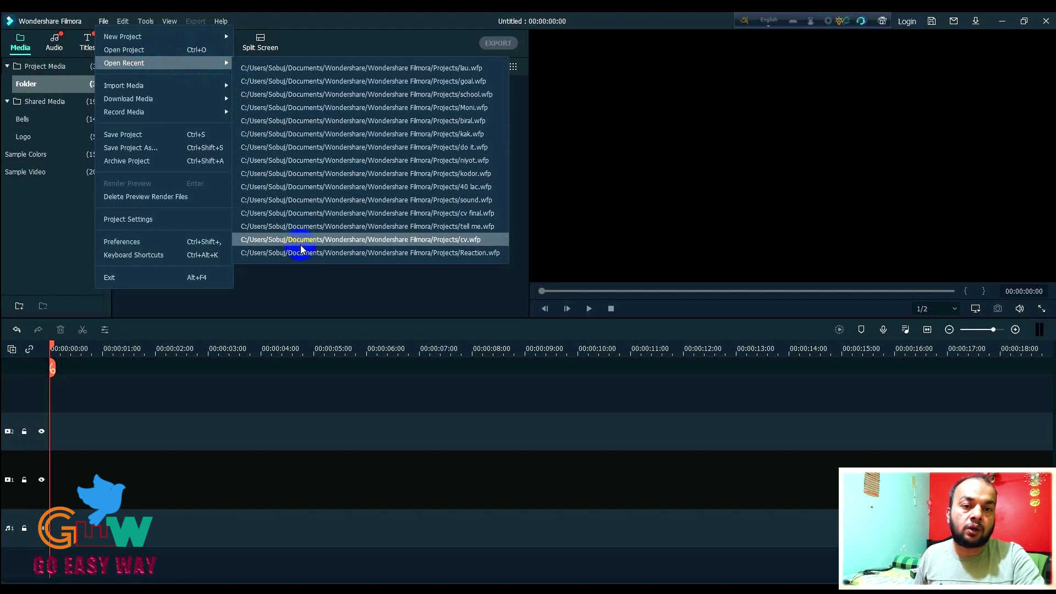
pyautogui.moveTo(200, 87)
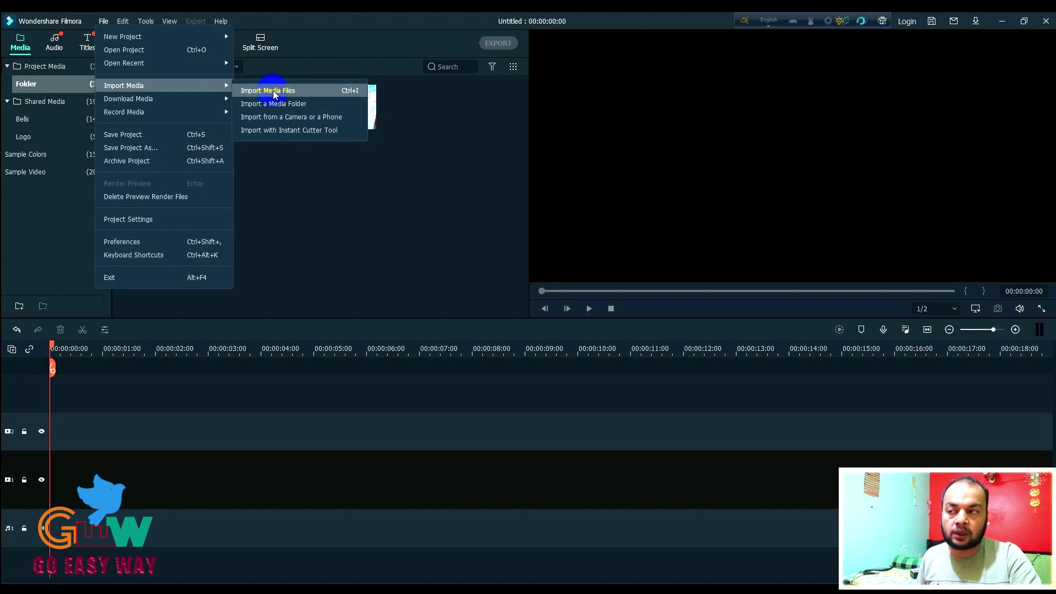
pyautogui.click(338, 197)
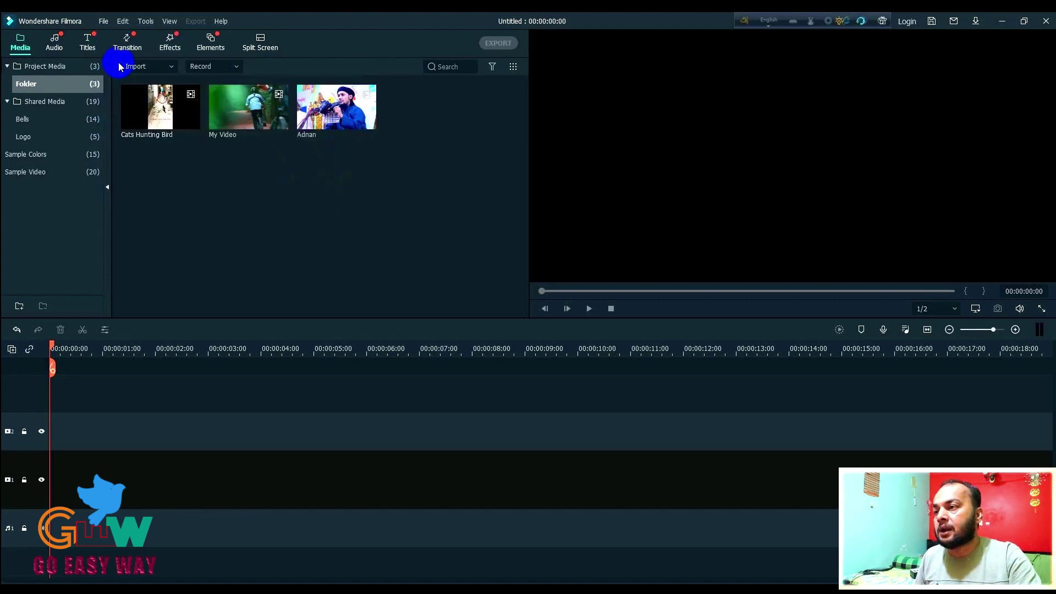
pyautogui.click(164, 68)
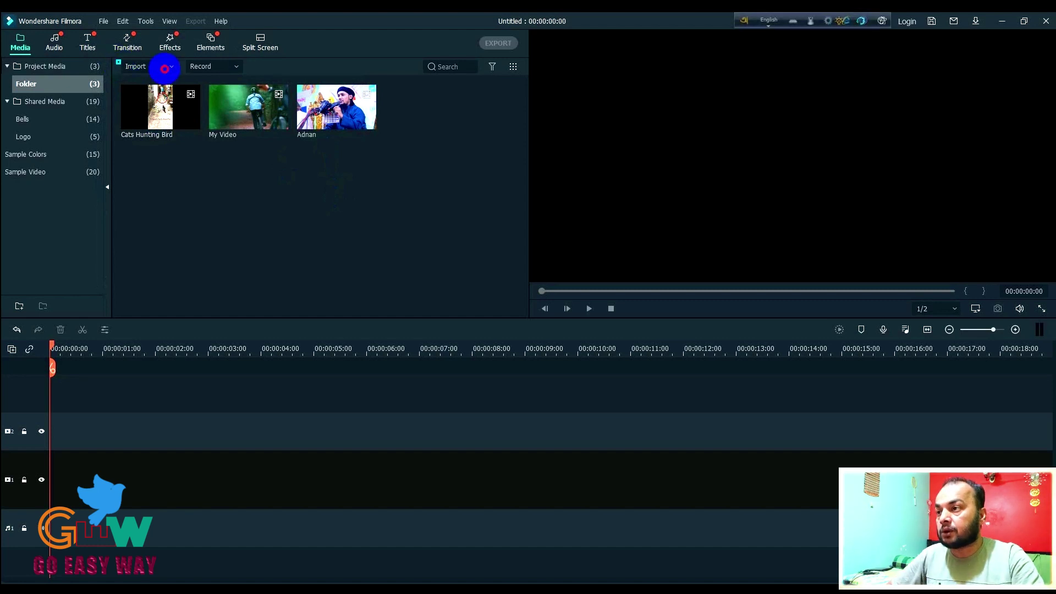
pyautogui.click(95, 27)
# Place the My Video clip at the start of the video track and select it.
pyautogui.click(300, 151)
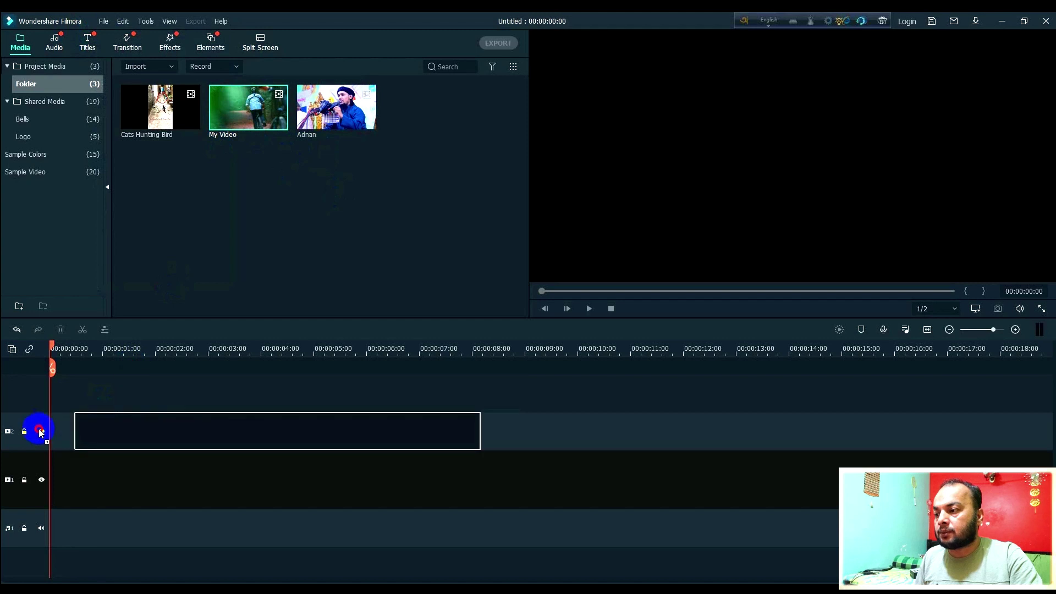
pyautogui.moveTo(222, 142); pyautogui.dragTo(41, 431)
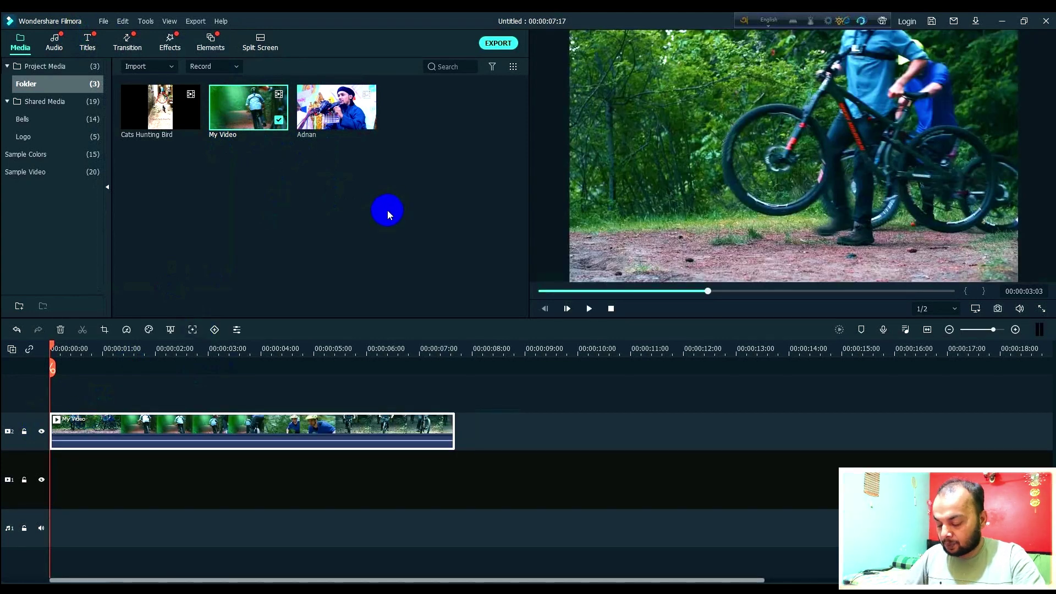
pyautogui.moveTo(71, 380)
pyautogui.mouseDown()
pyautogui.moveTo(258, 467)
pyautogui.moveTo(464, 464)
pyautogui.mouseUp()
pyautogui.click(307, 424)
pyautogui.click(301, 422)
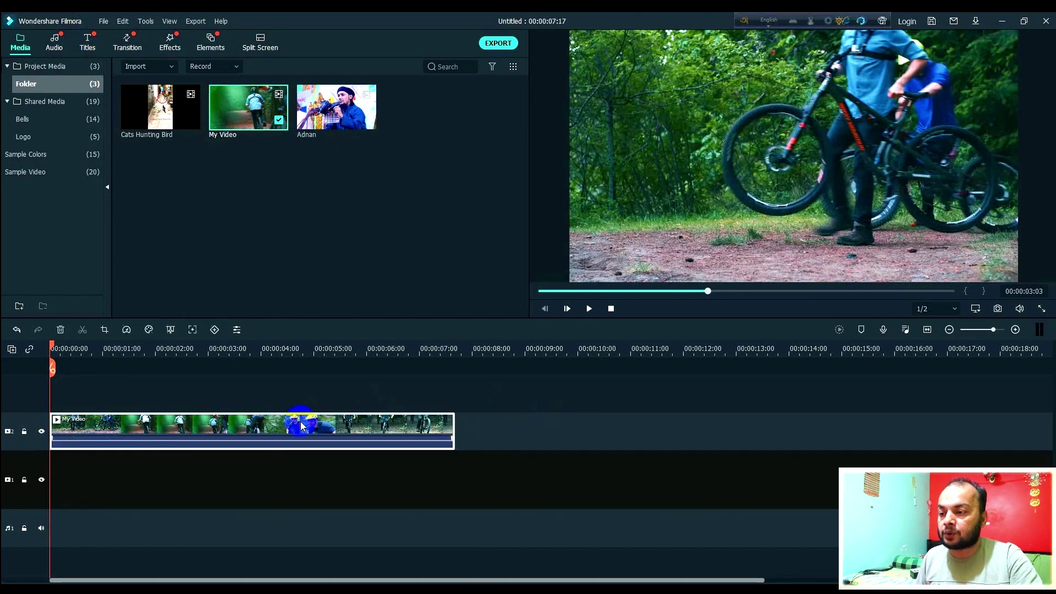
# Start saving the project as 'ssss' on the Songs (H:) drive, then cancel.
pyautogui.hotkey('ctrl', 's')
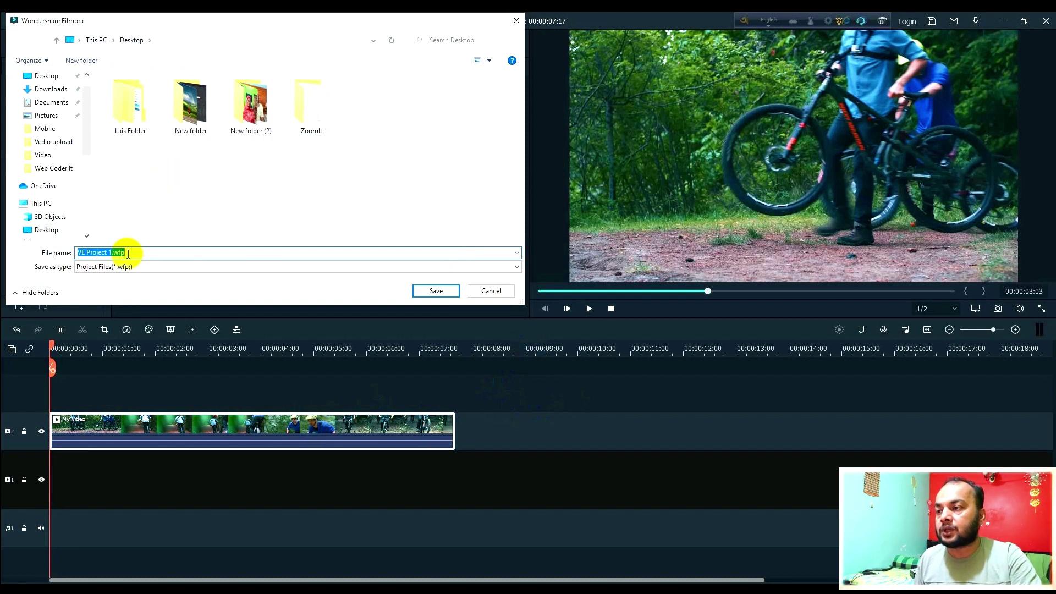
pyautogui.moveTo(132, 252); pyautogui.dragTo(73, 252)
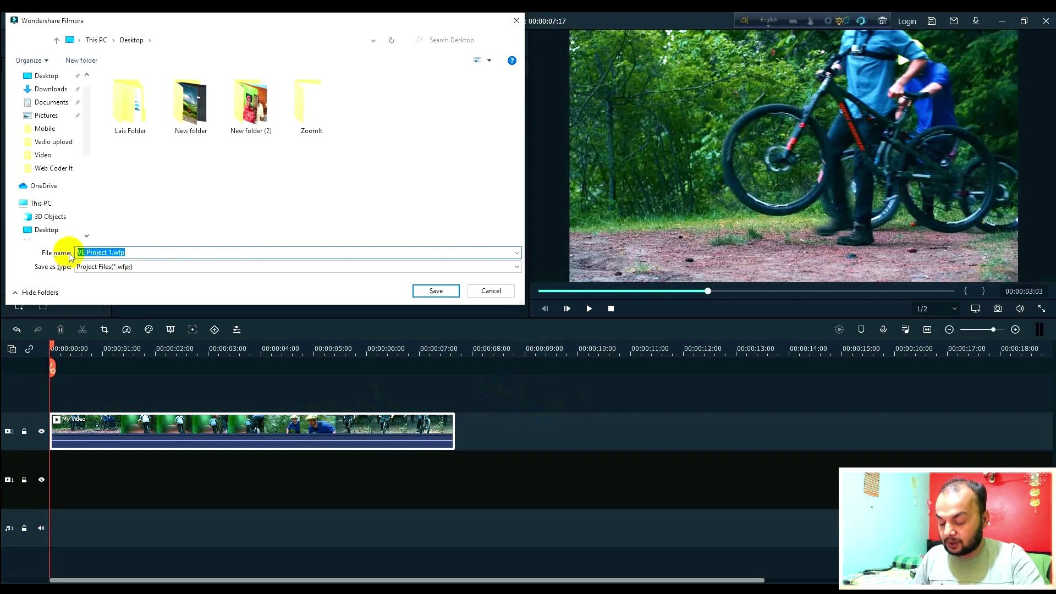
pyautogui.write('ssss')
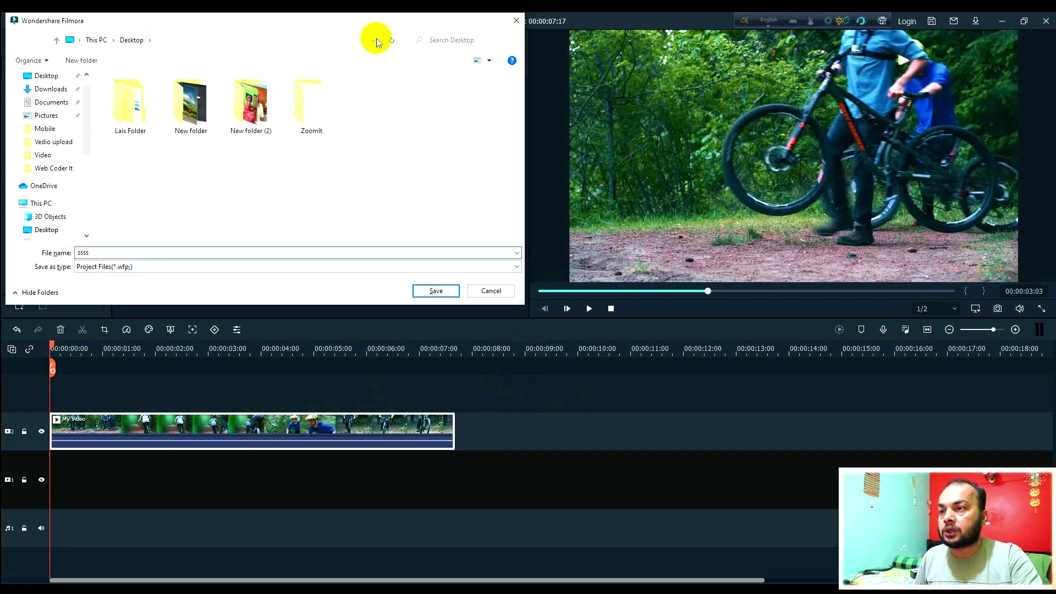
pyautogui.click(372, 40)
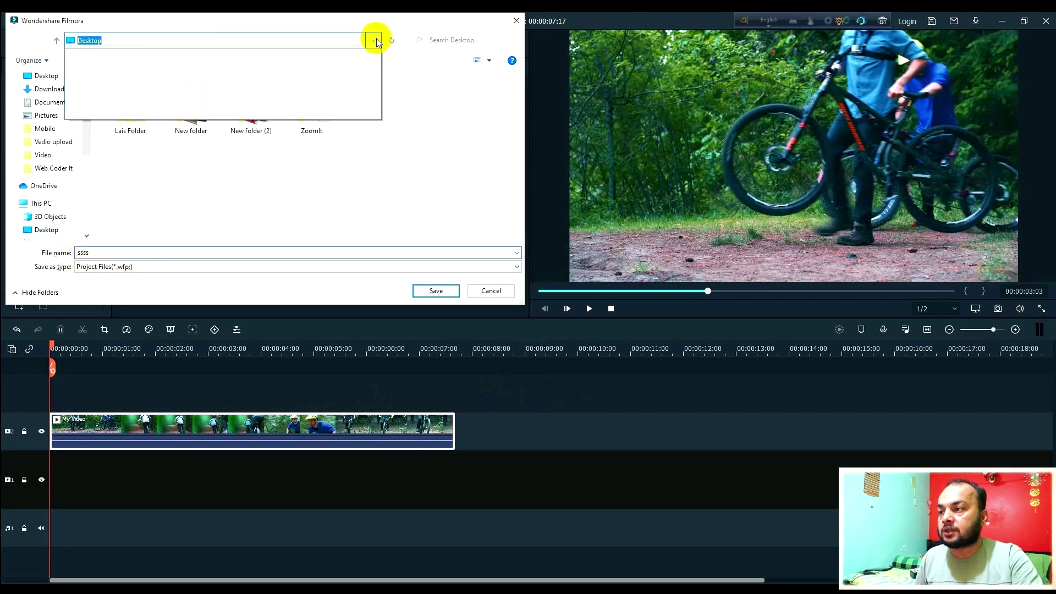
pyautogui.click(397, 184)
pyautogui.scroll(-3, 41, 209)
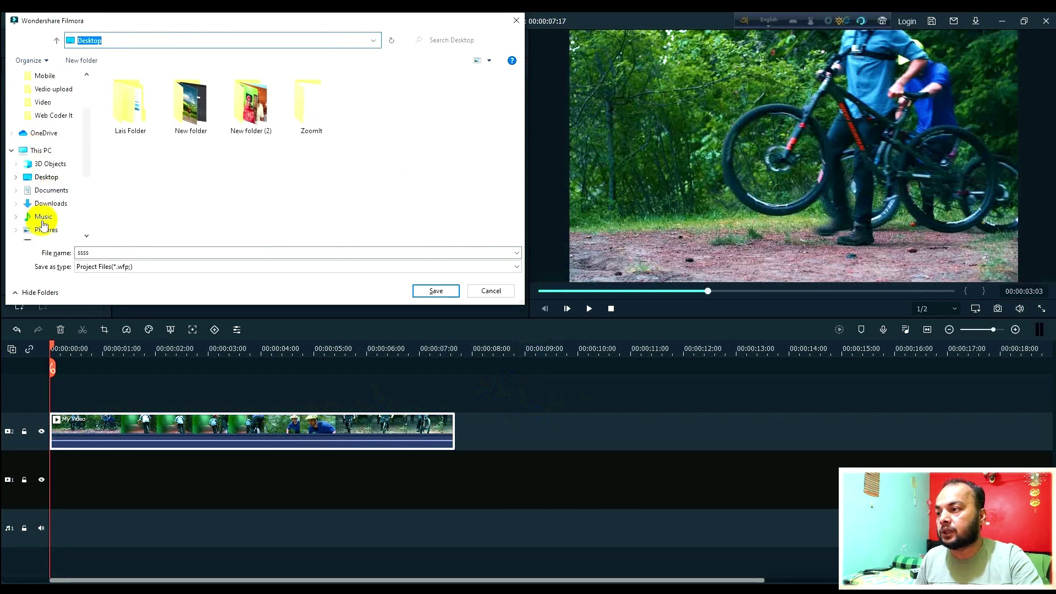
pyautogui.click(49, 221)
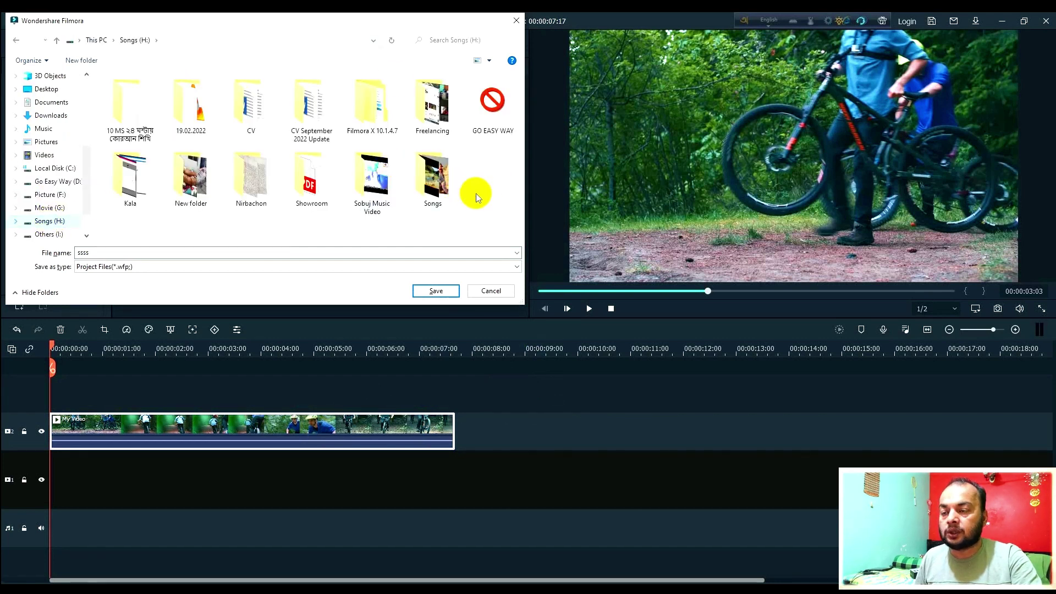
pyautogui.click(491, 290)
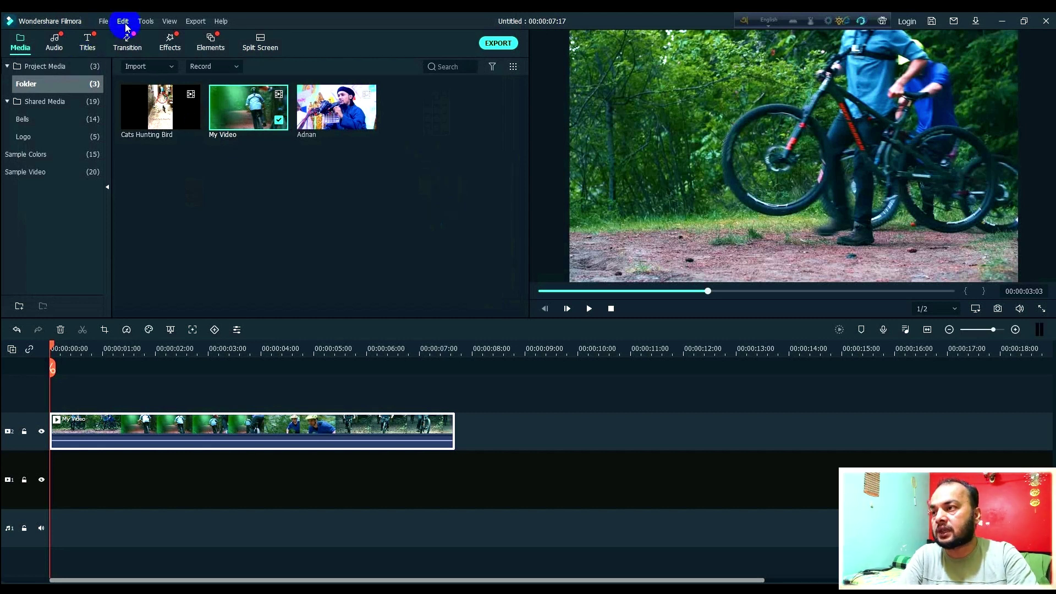
# Try File > Save Project and cancel it, then reopen the File menu.
pyautogui.click(103, 21)
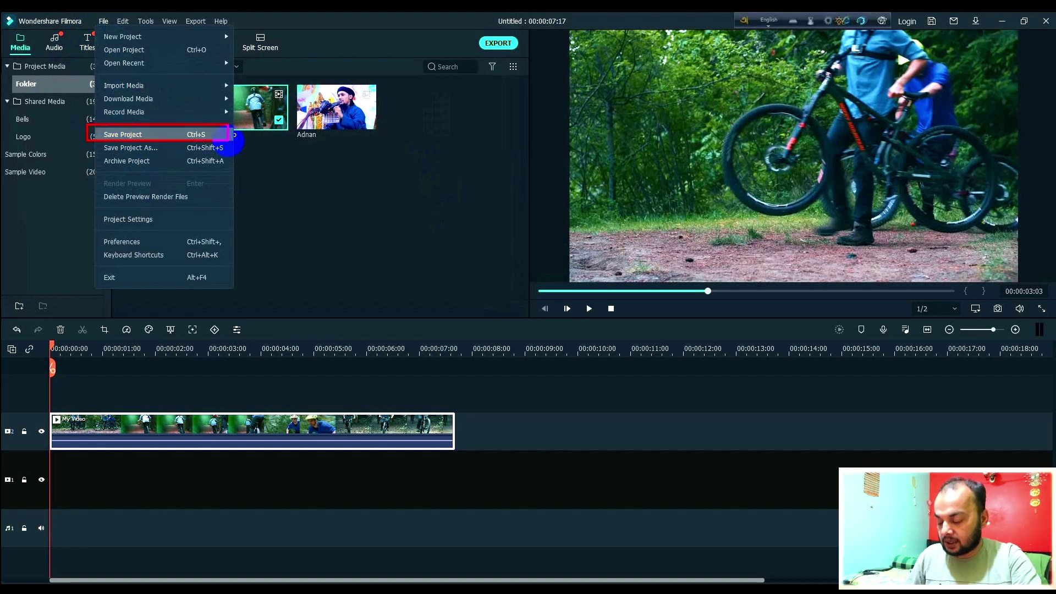
pyautogui.click(229, 136)
pyautogui.click(104, 22)
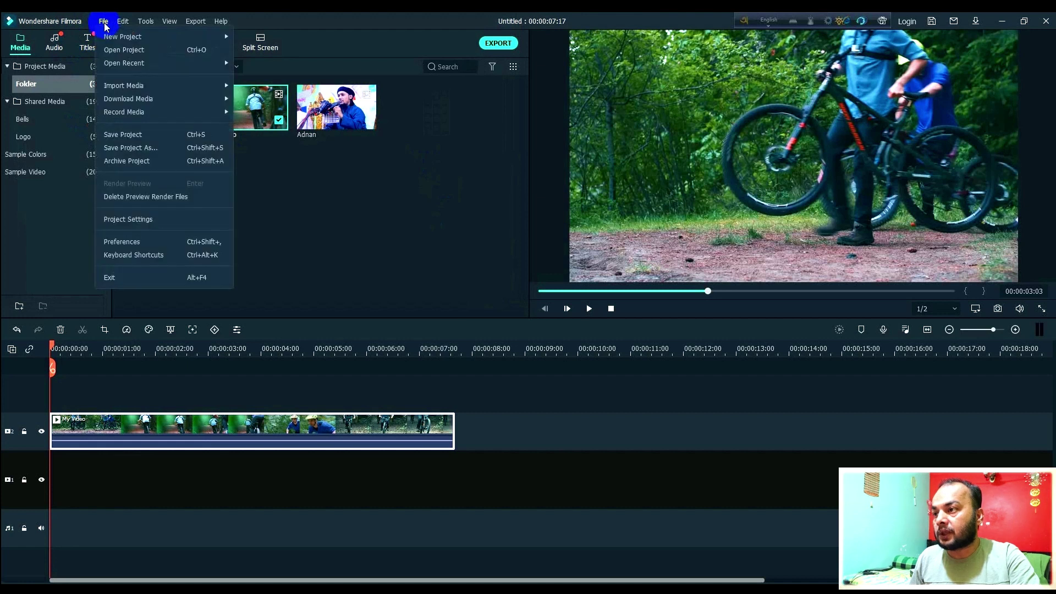
pyautogui.click(128, 136)
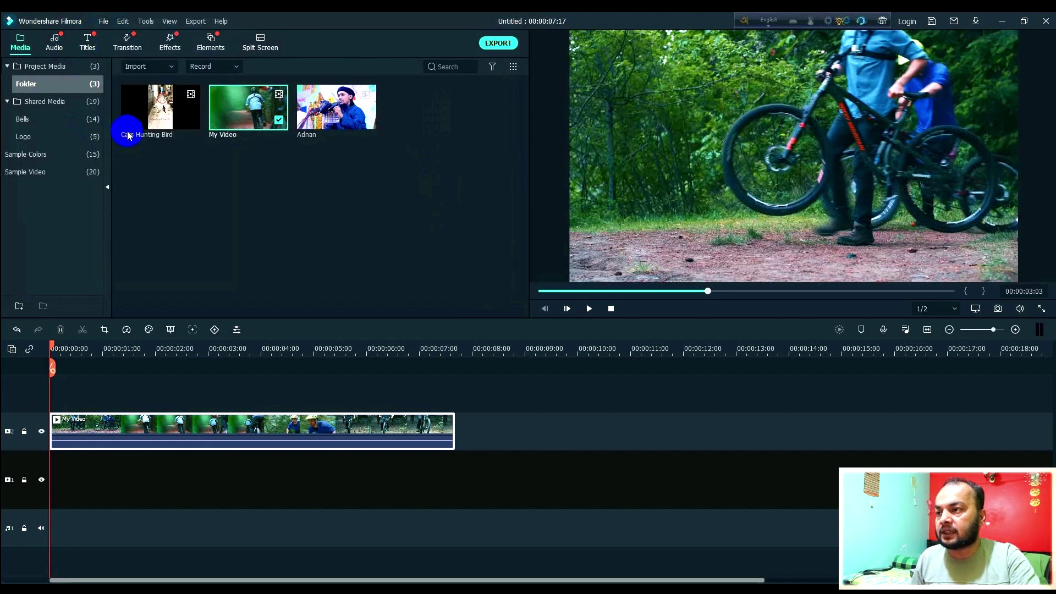
pyautogui.click(483, 289)
pyautogui.click(104, 22)
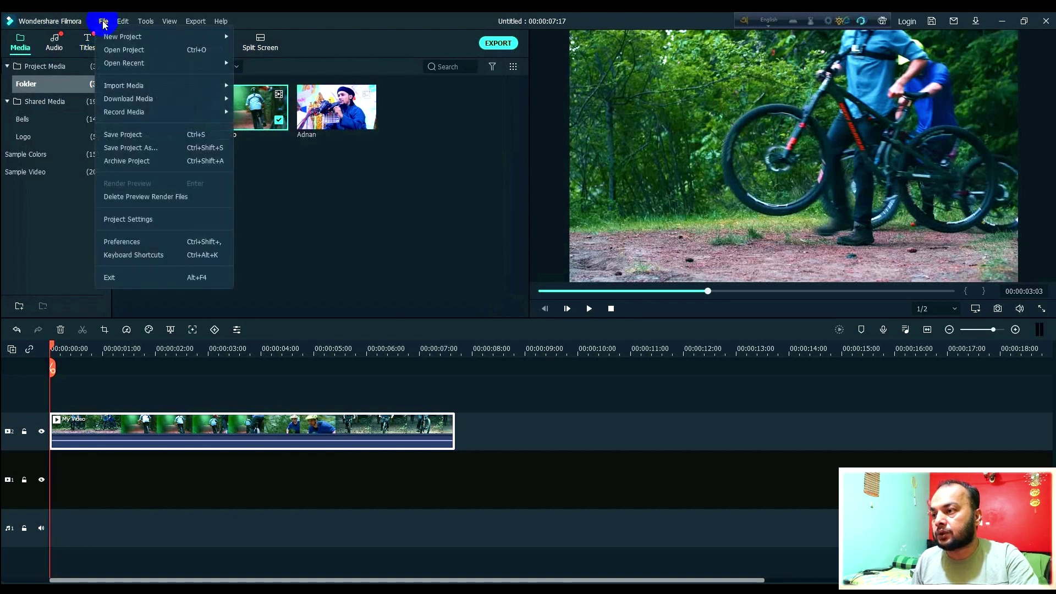
pyautogui.moveTo(124, 64)
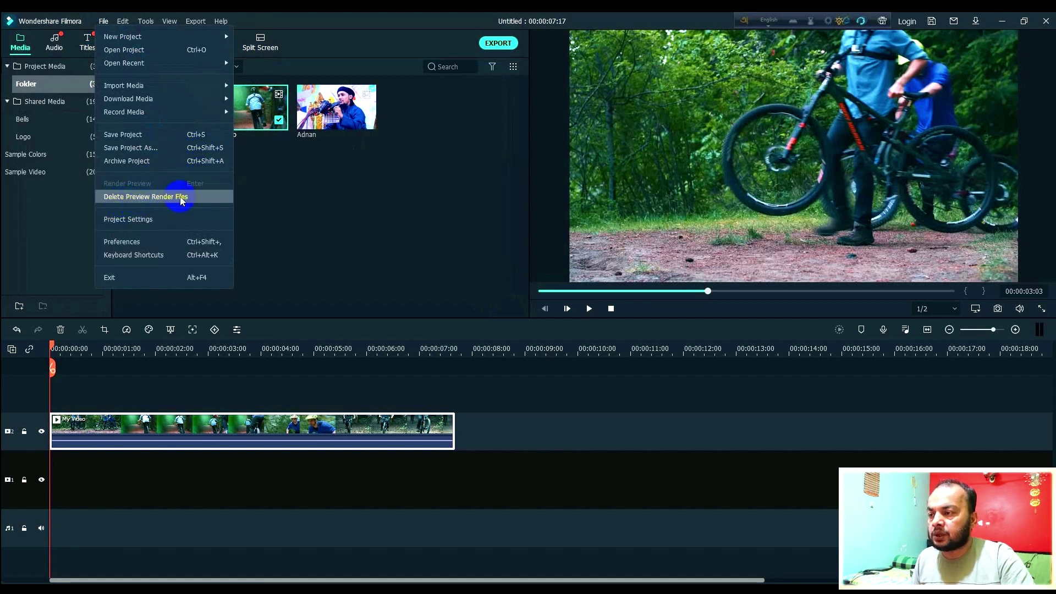
# Confirm Project Settings keep 25 fps and 1920 x 1080, closing without changes.
pyautogui.click(149, 221)
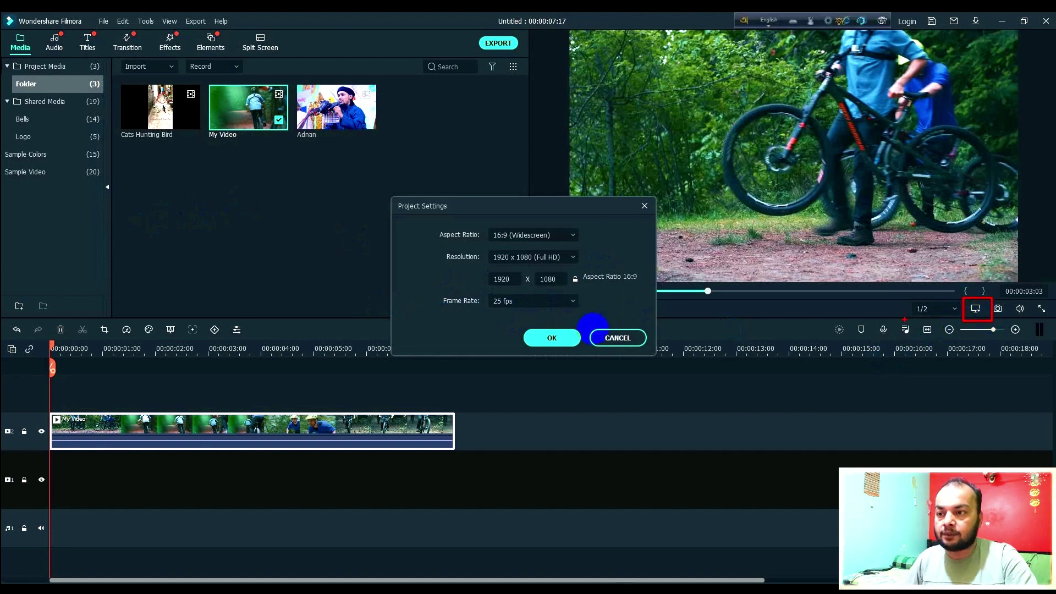
pyautogui.click(572, 301)
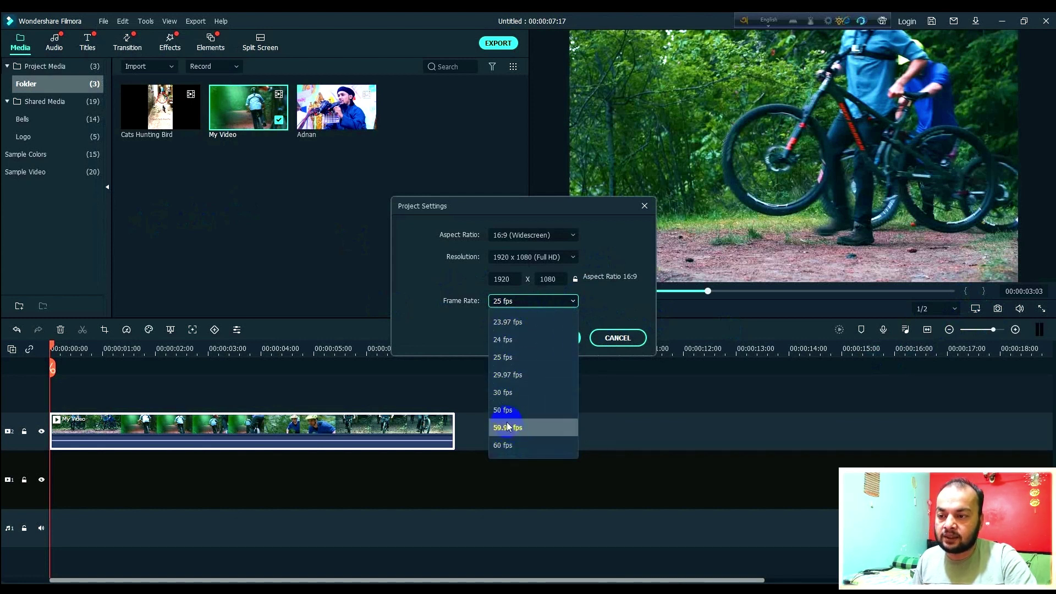
pyautogui.click(502, 363)
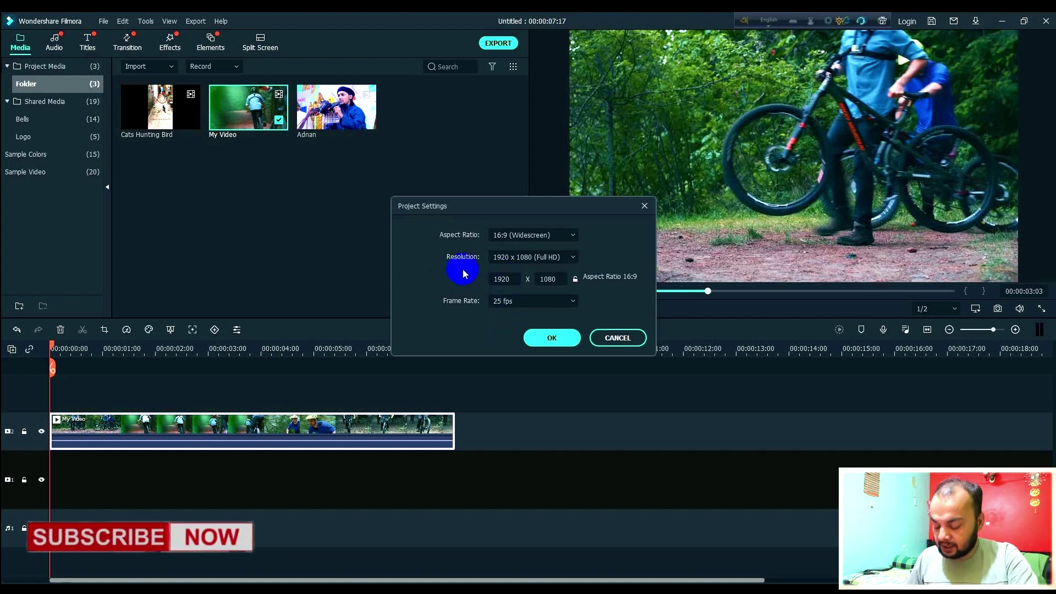
pyautogui.click(486, 287)
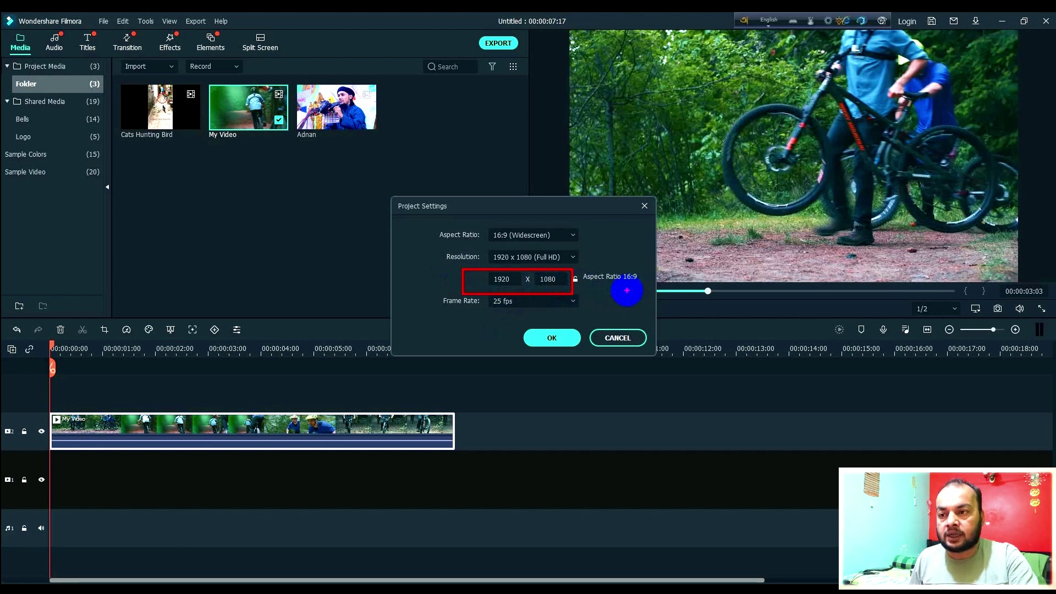
pyautogui.click(575, 258)
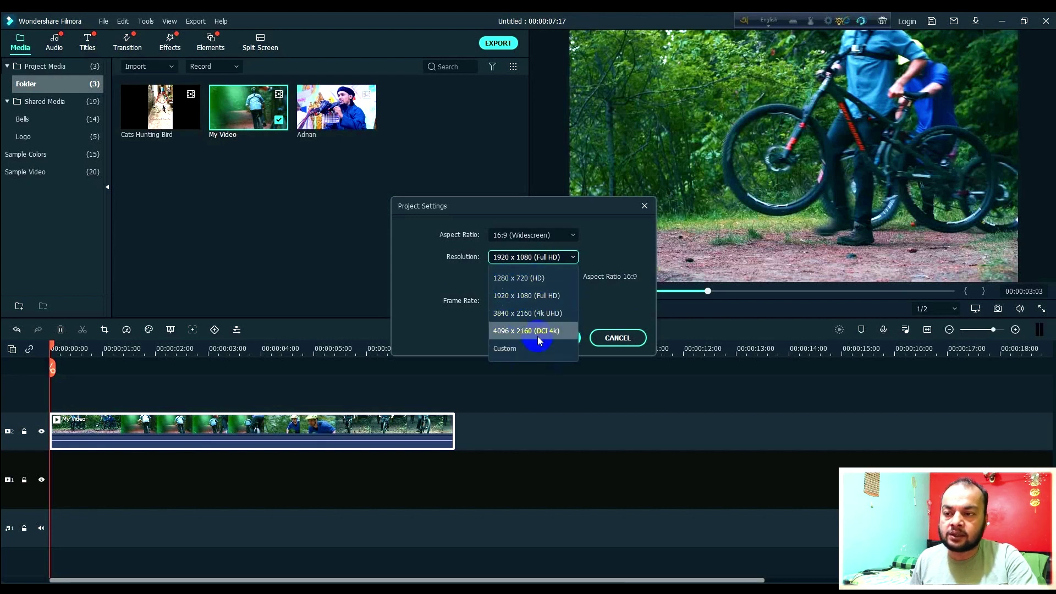
pyautogui.click(612, 256)
pyautogui.click(644, 206)
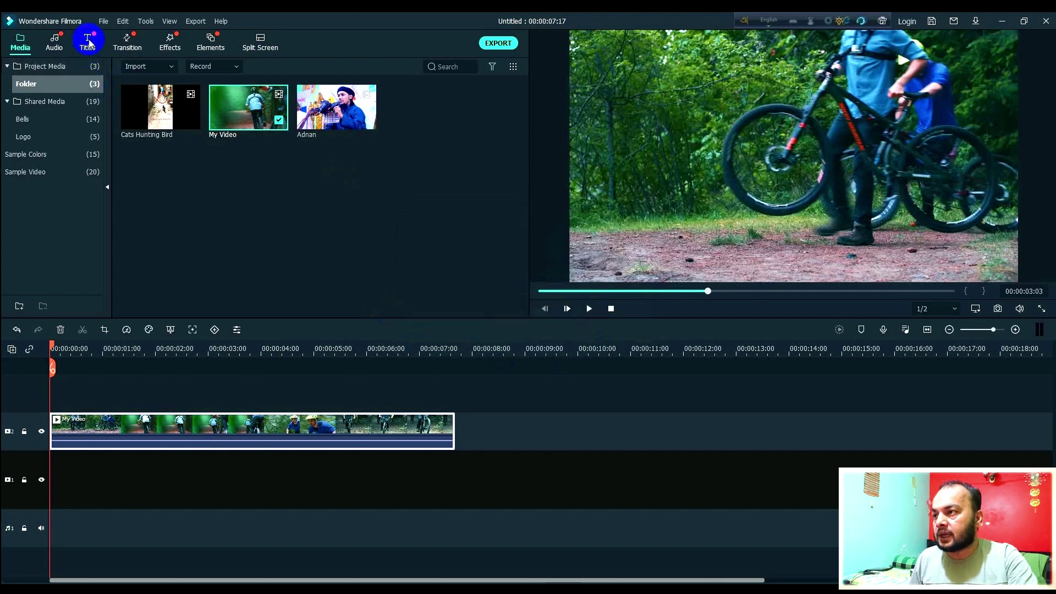
# Split the clip about eight frames in, delete the opening piece, then undo.
pyautogui.click(104, 21)
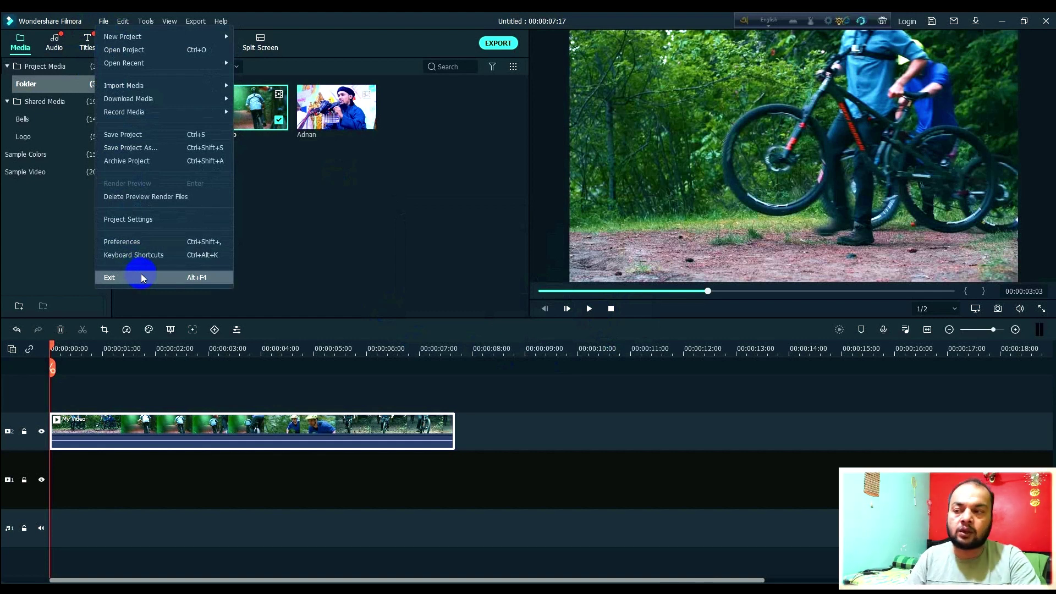
pyautogui.press('Escape')
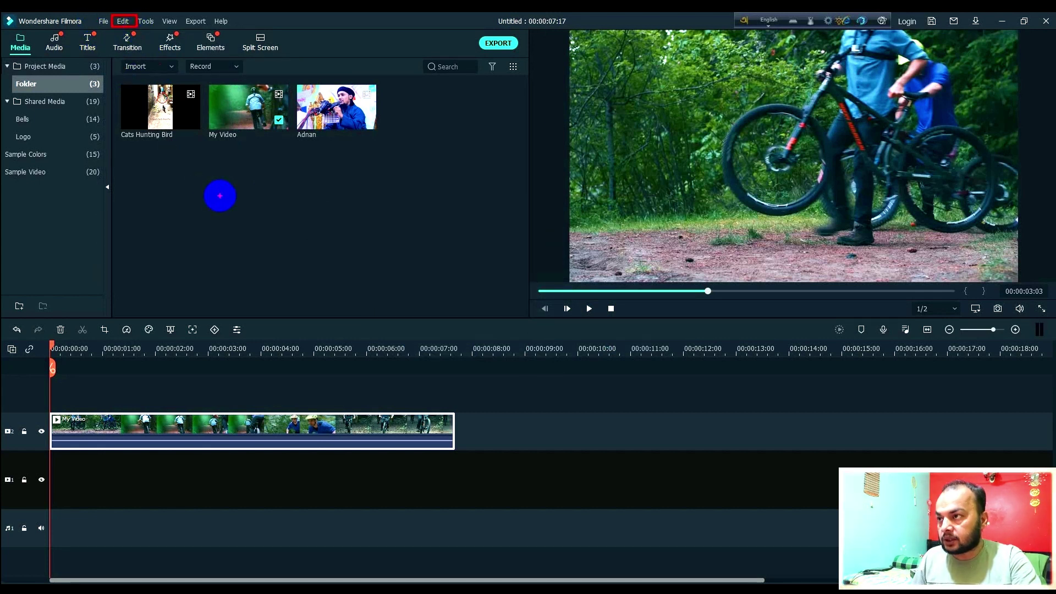
pyautogui.click(124, 22)
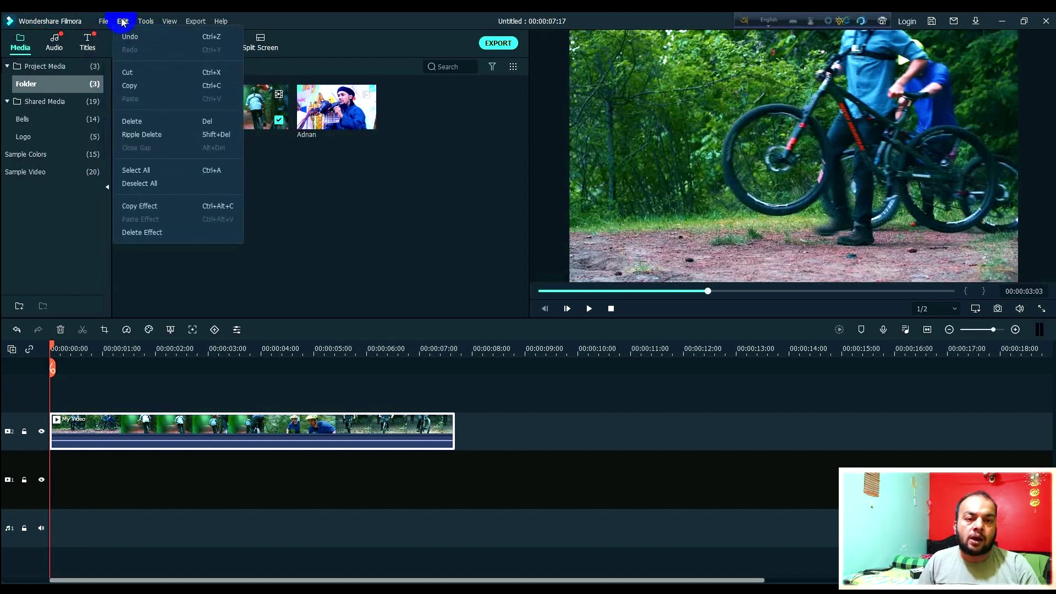
pyautogui.click(302, 191)
pyautogui.click(66, 348)
pyautogui.click(85, 329)
pyautogui.click(57, 426)
pyautogui.press('Delete')
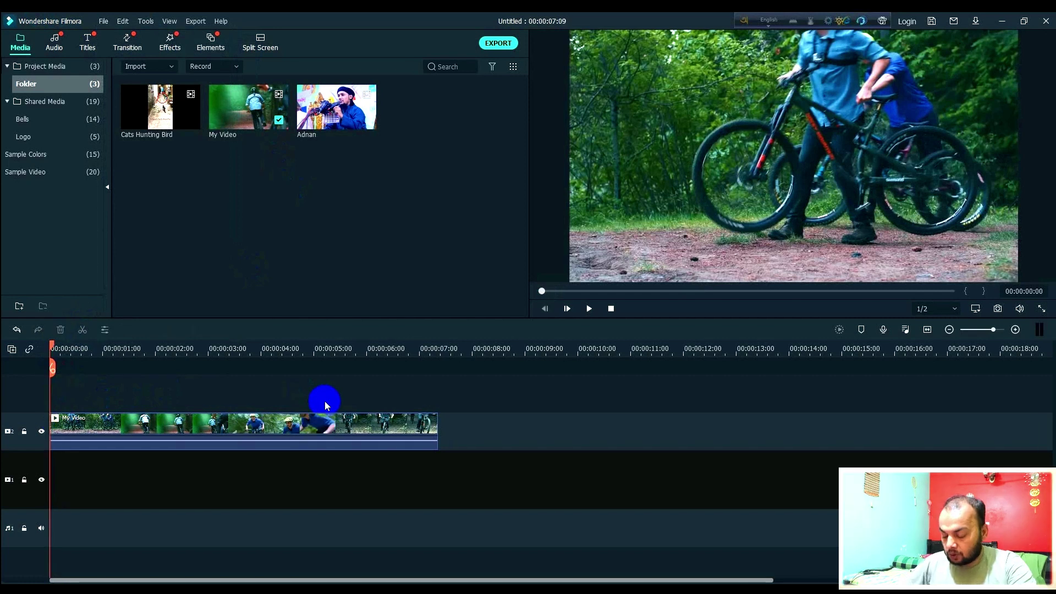
pyautogui.hotkey('ctrl', 'z')
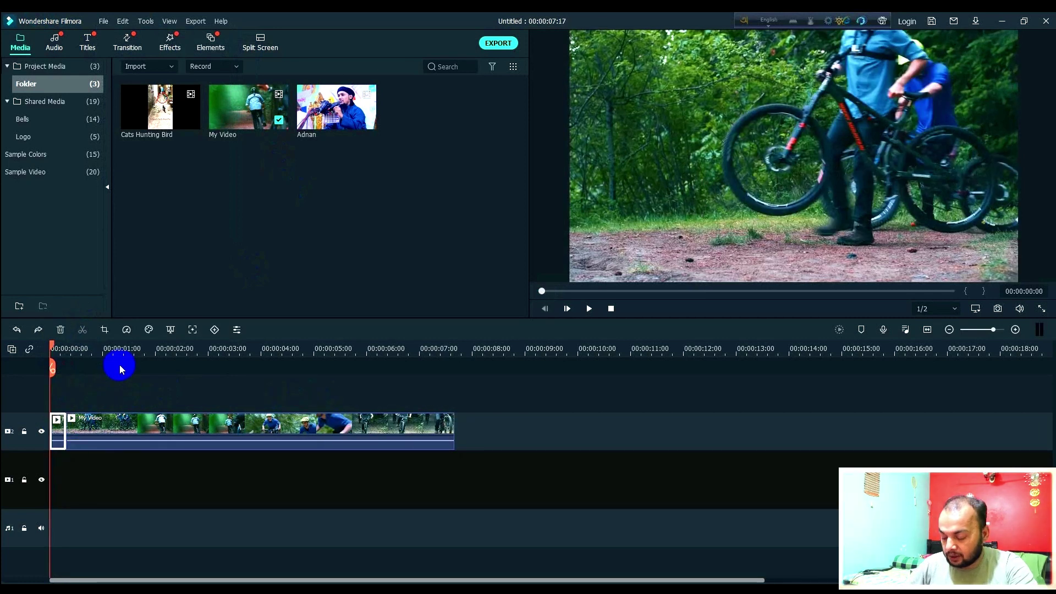
# Split off the first five frames via the Edit menu and delete that opening piece.
pyautogui.click(122, 20)
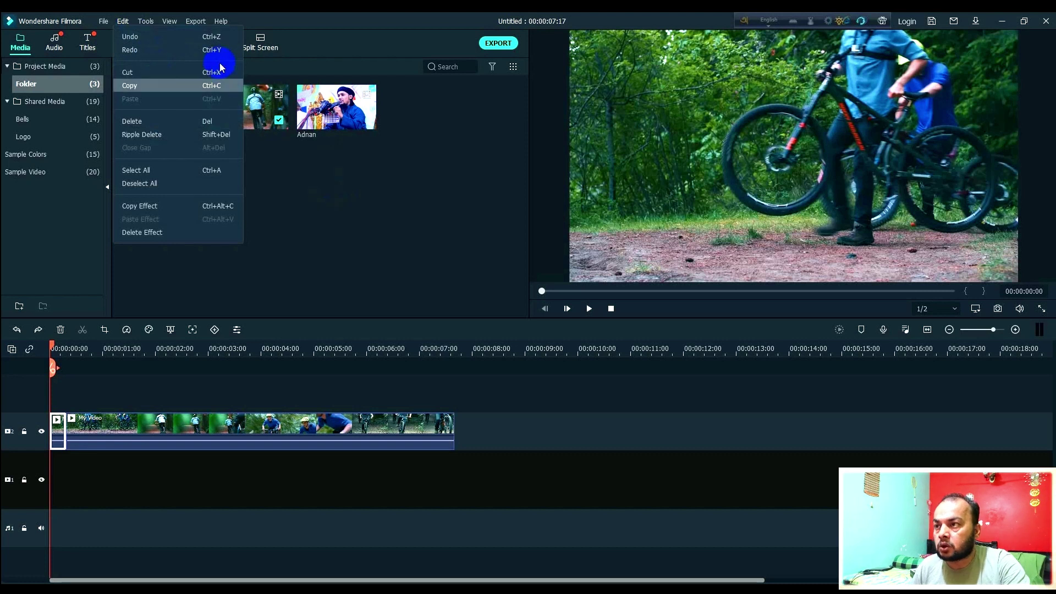
pyautogui.click(437, 196)
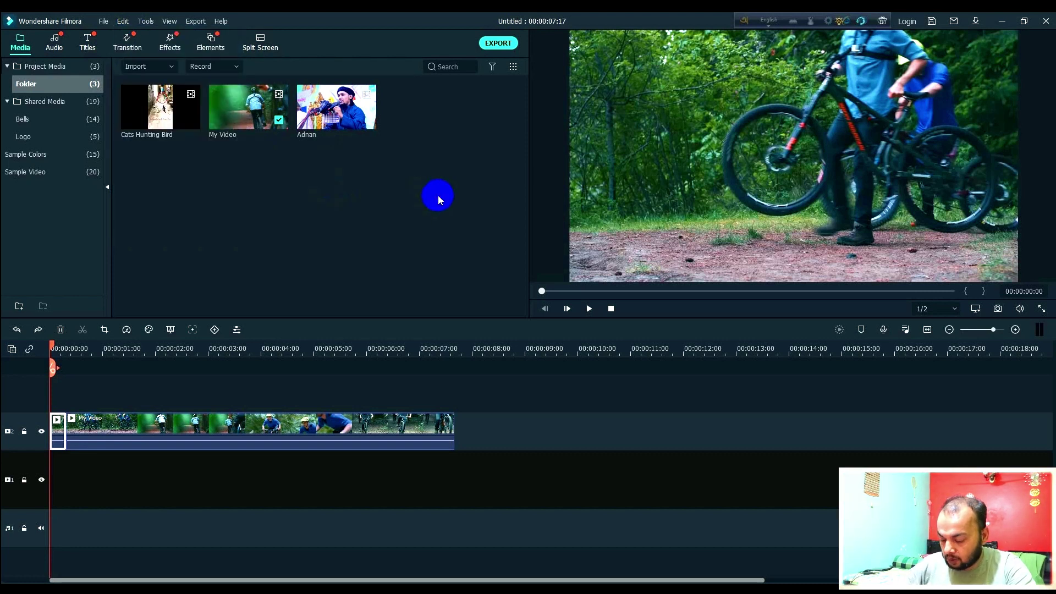
pyautogui.press('Delete')
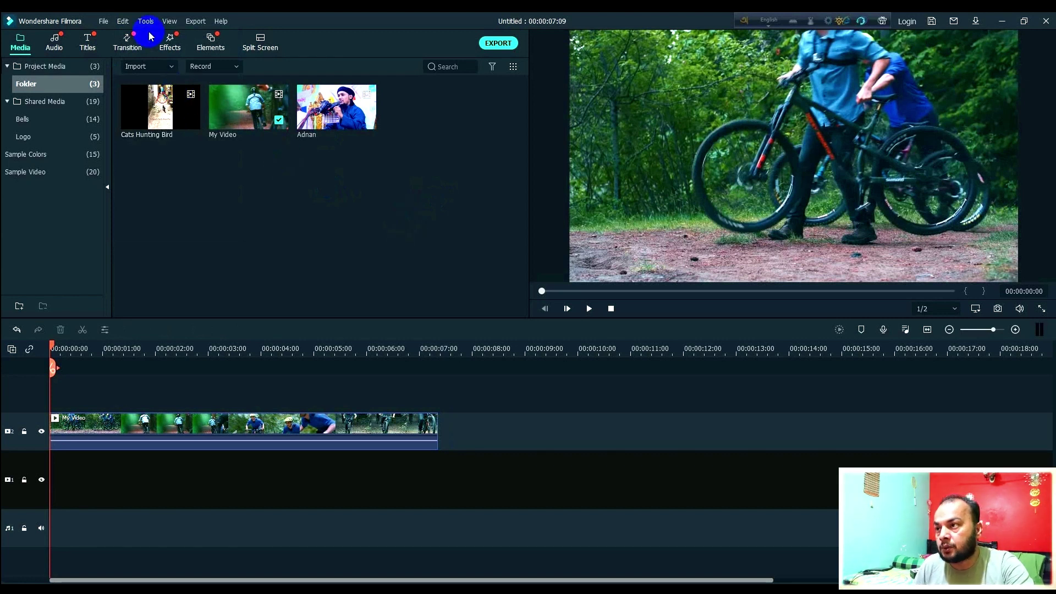
pyautogui.click(125, 22)
pyautogui.click(129, 36)
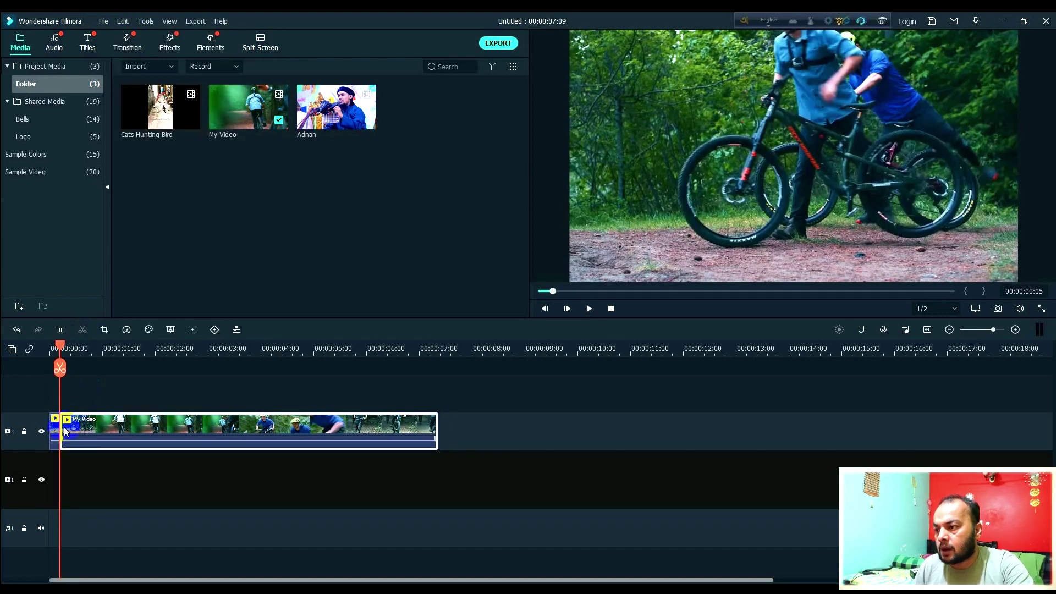
pyautogui.click(129, 23)
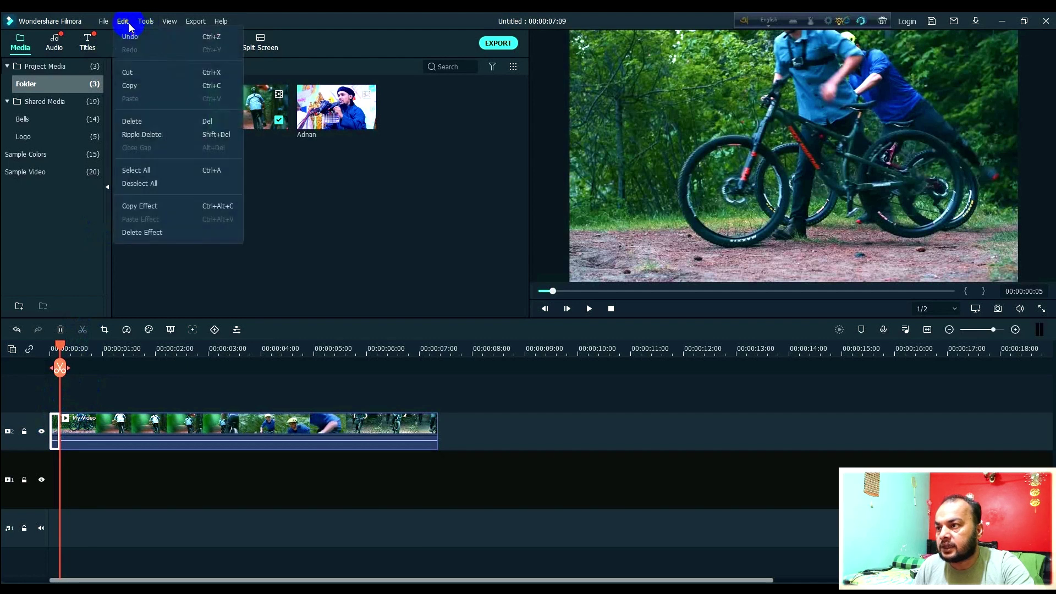
pyautogui.click(78, 418)
pyautogui.click(51, 431)
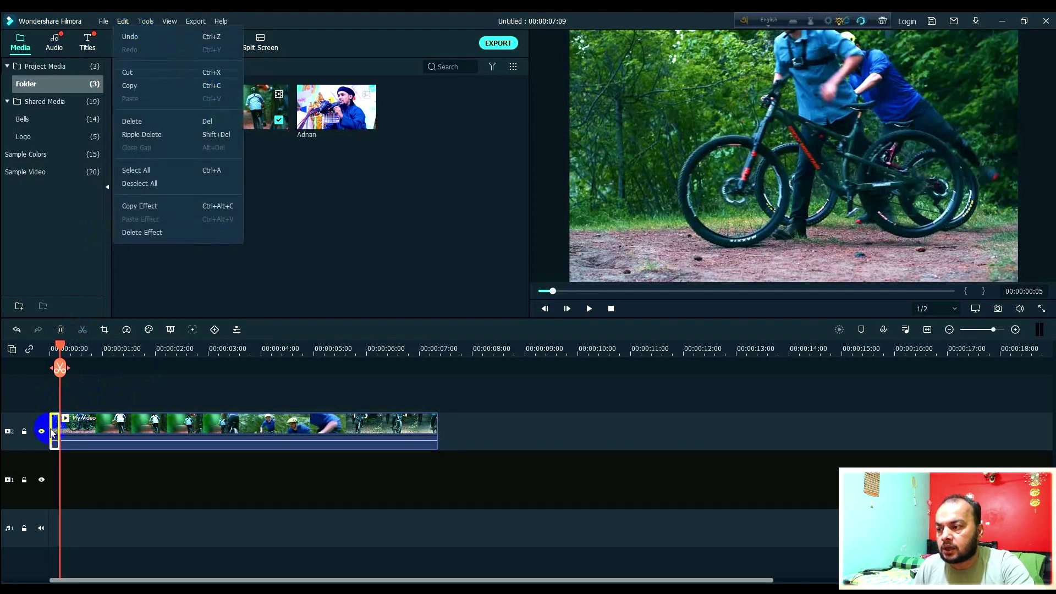
pyautogui.click(347, 279)
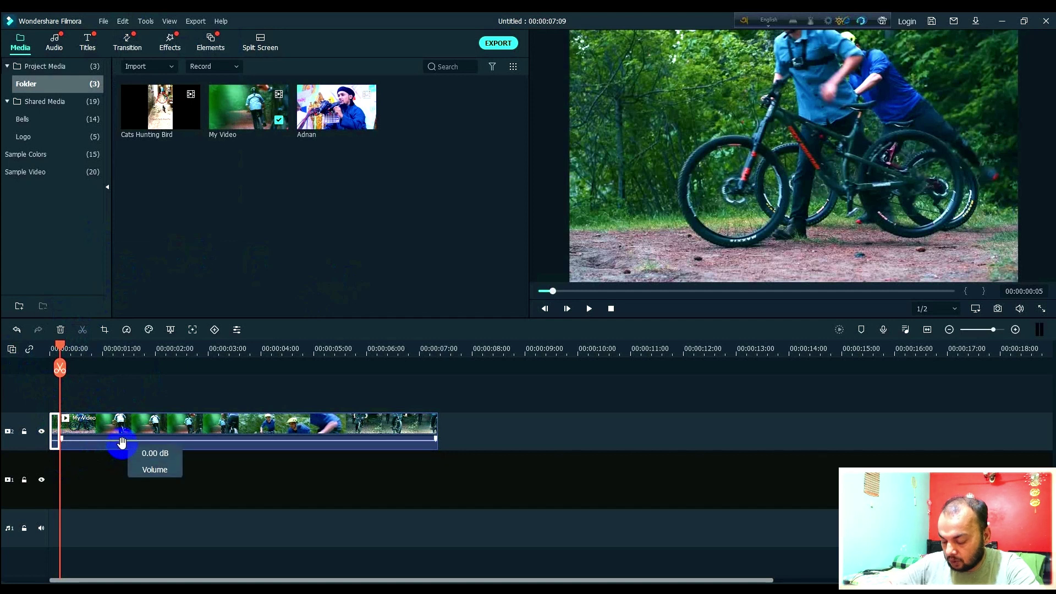
pyautogui.press('Delete')
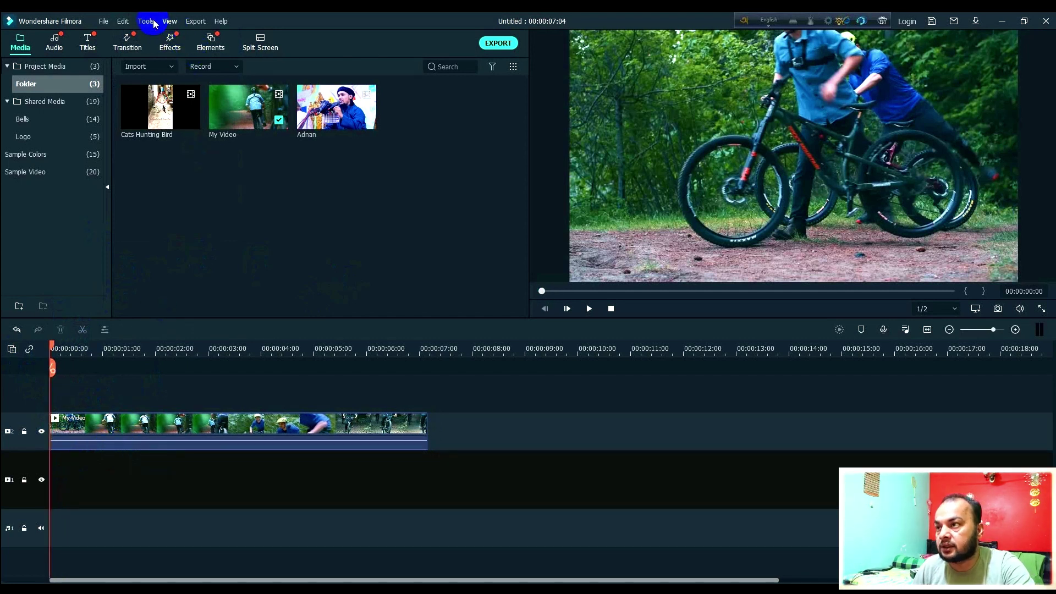
# Paste the cut-off piece at the end of the My Video clip.
pyautogui.click(124, 21)
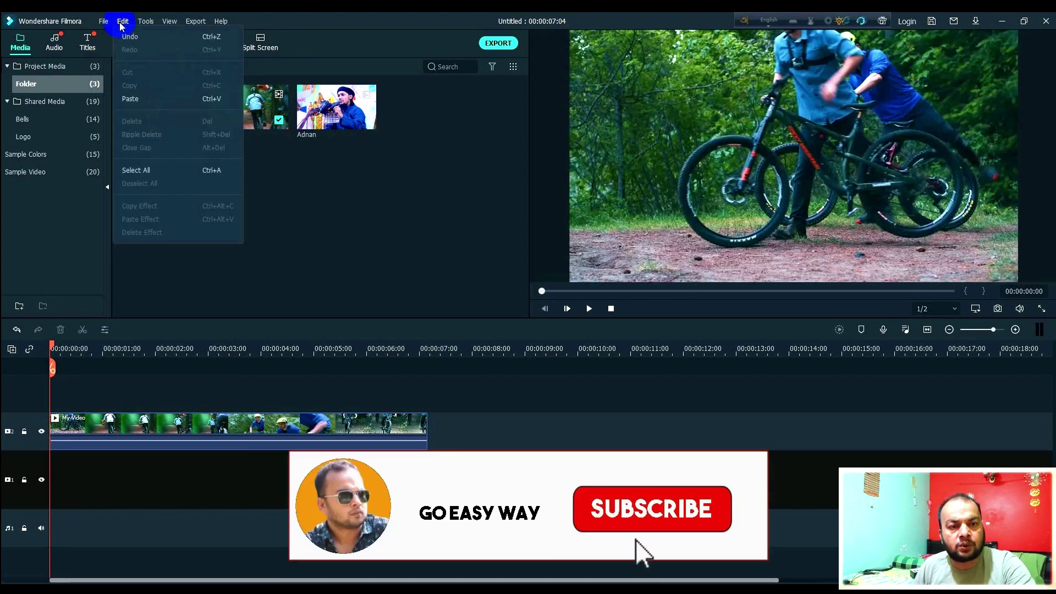
pyautogui.click(52, 347)
pyautogui.click(271, 348)
pyautogui.click(431, 347)
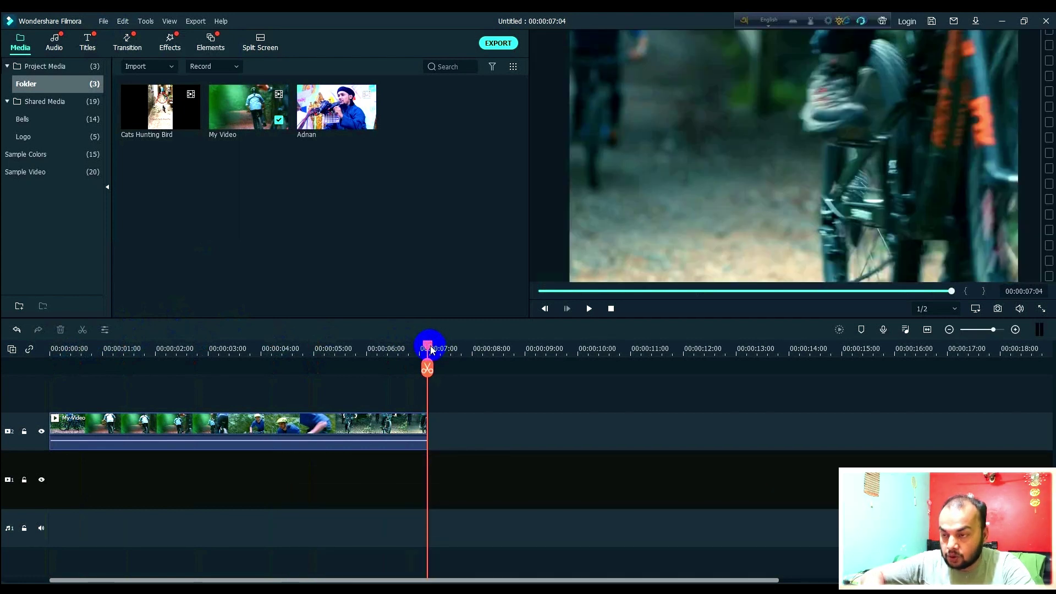
pyautogui.hotkey('ctrl', 'v')
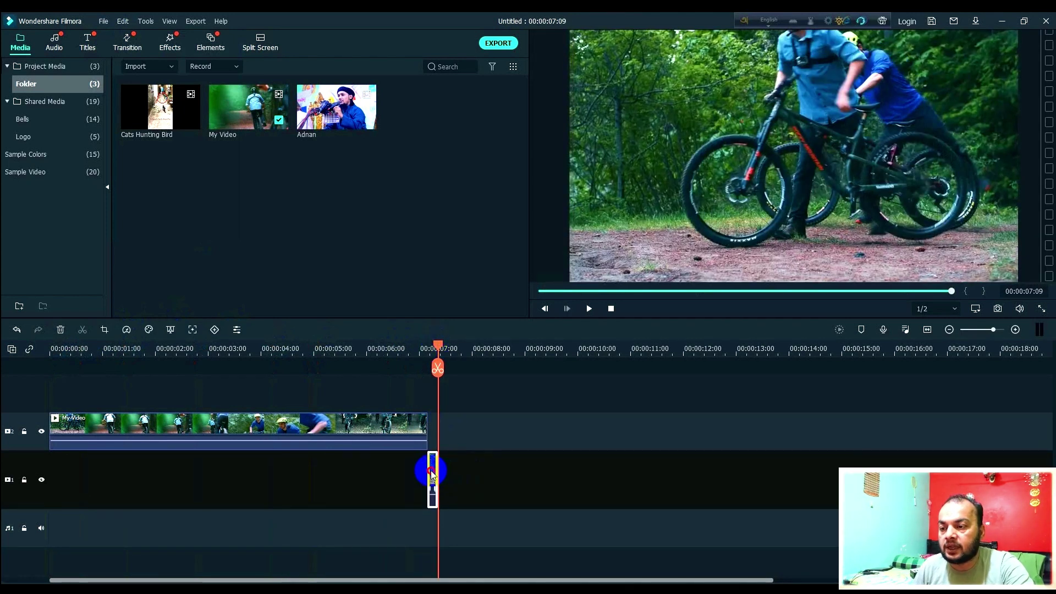
# Drag the pasted piece between tracks, then undo so it stays right after My Video.
pyautogui.moveTo(431, 474); pyautogui.dragTo(431, 433)
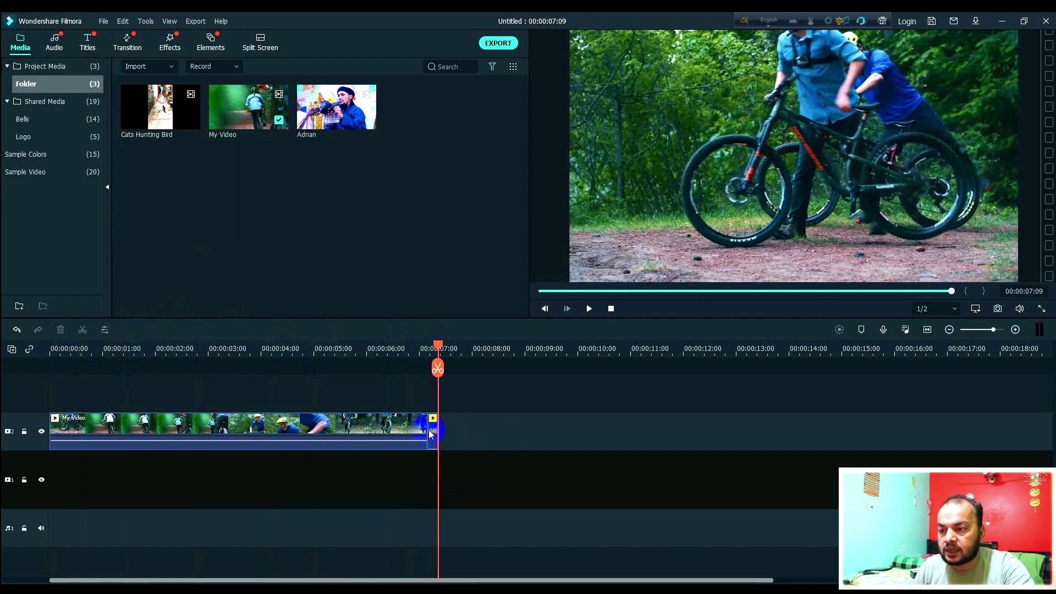
pyautogui.moveTo(431, 431); pyautogui.dragTo(429, 473)
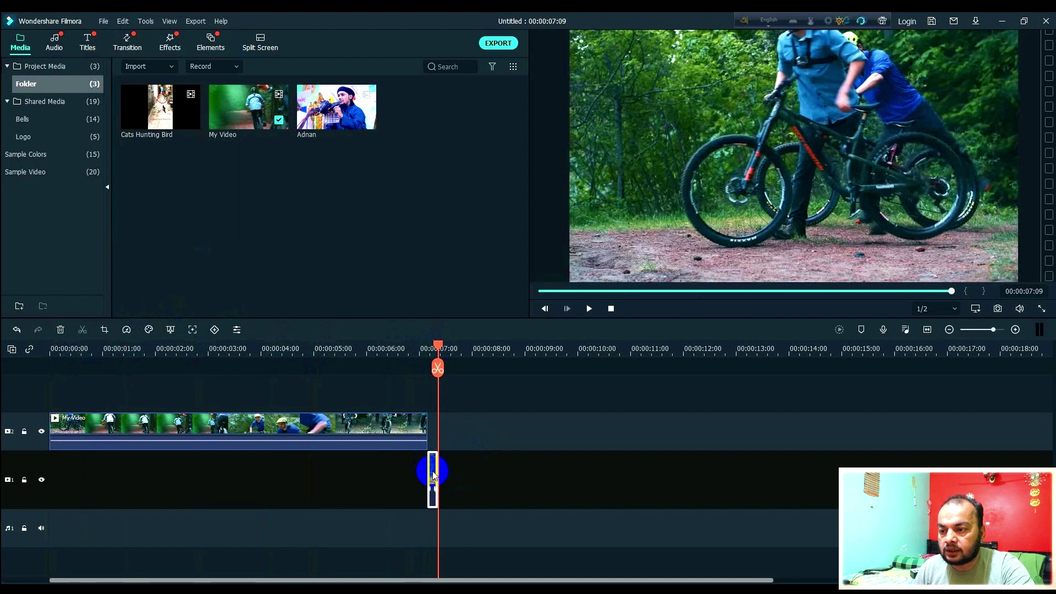
pyautogui.click(432, 430)
pyautogui.hotkey('ctrl', 'z')
pyautogui.click(429, 419)
pyautogui.click(123, 21)
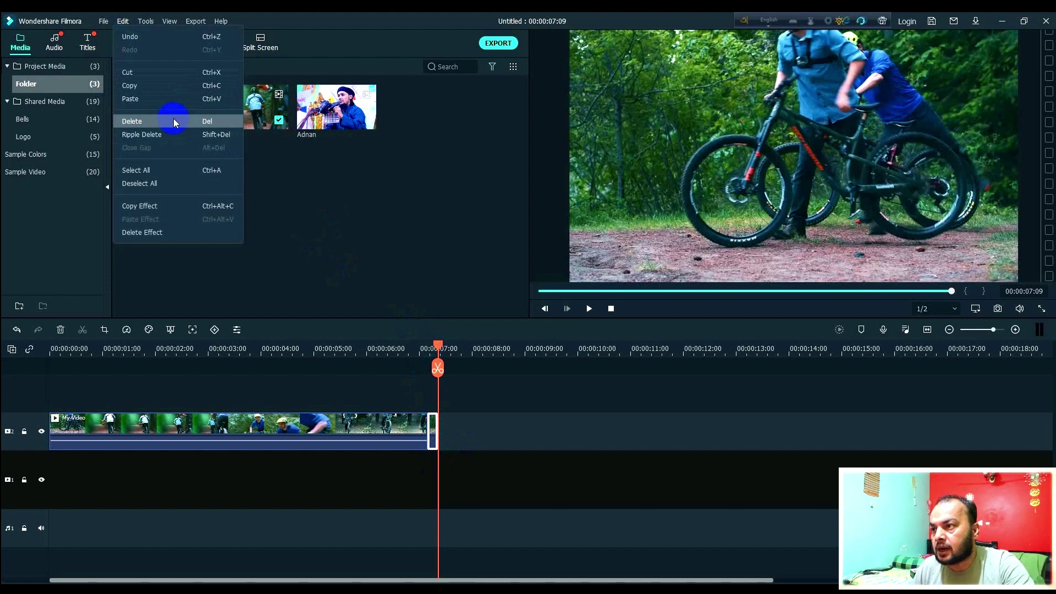
pyautogui.hotkey('ctrl', 'z')
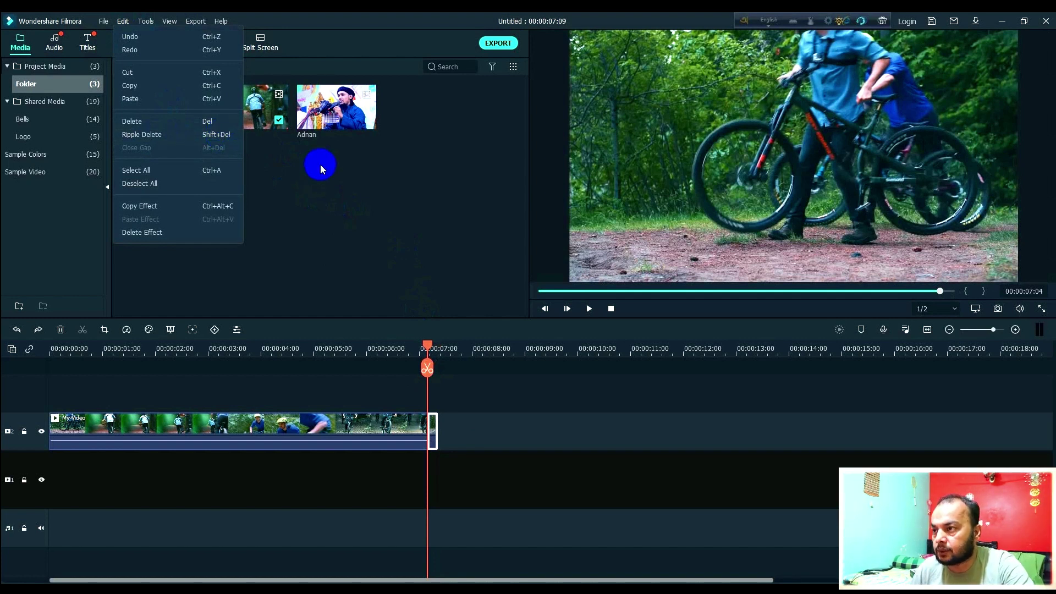
# Select all three media clips, review their context and Edit menus, then open Tools.
pyautogui.click(272, 183)
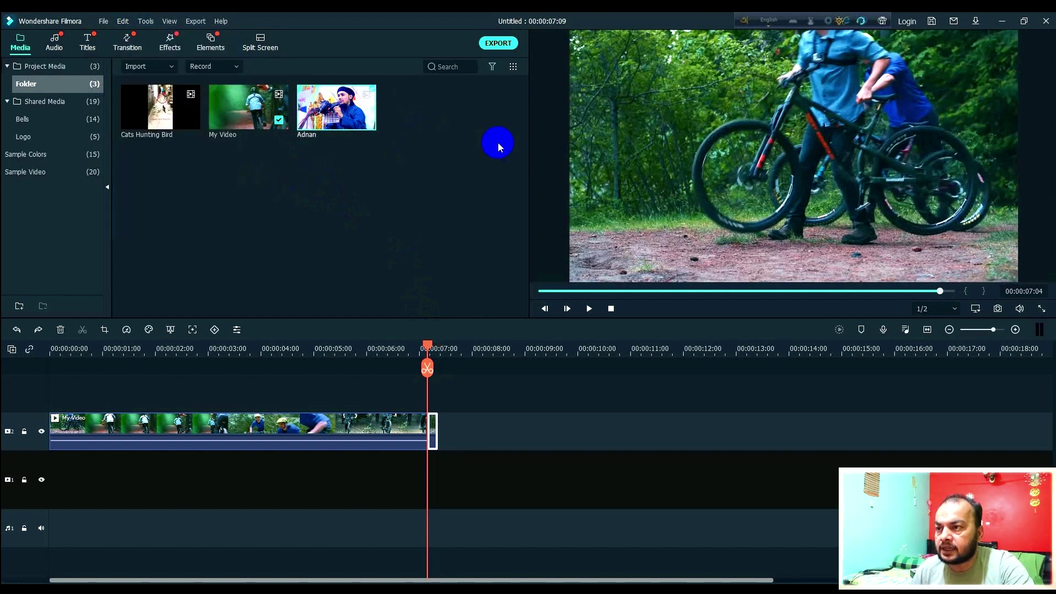
pyautogui.hotkey('ctrl', 'a')
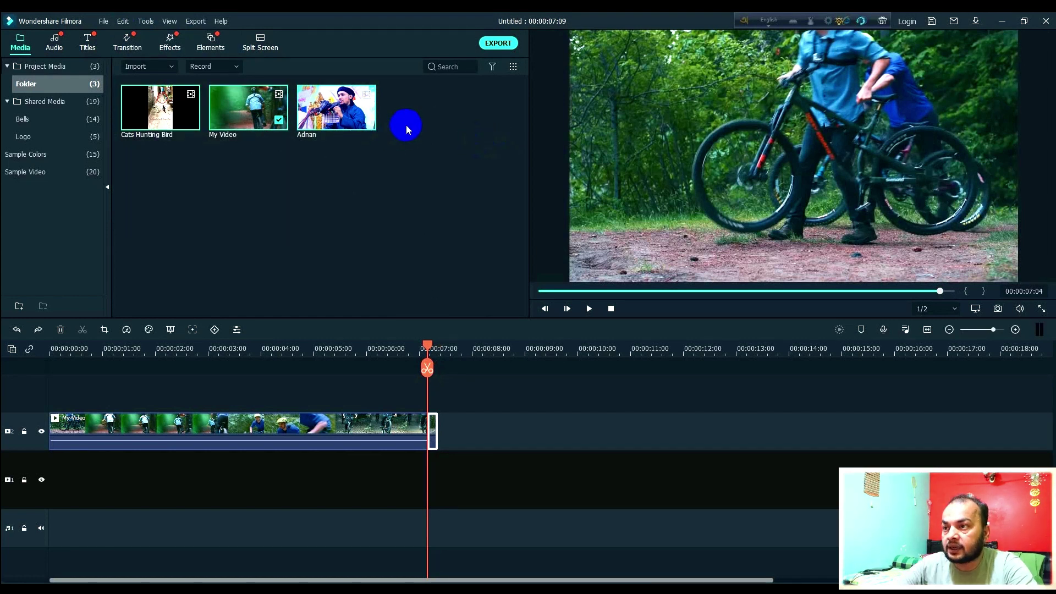
pyautogui.rightClick(321, 110)
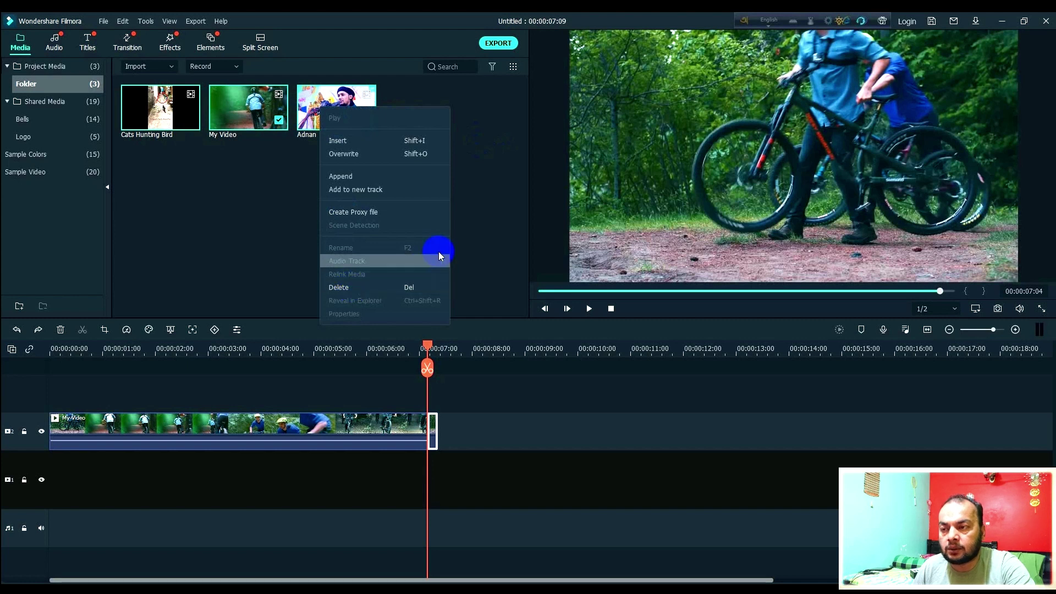
pyautogui.click(491, 225)
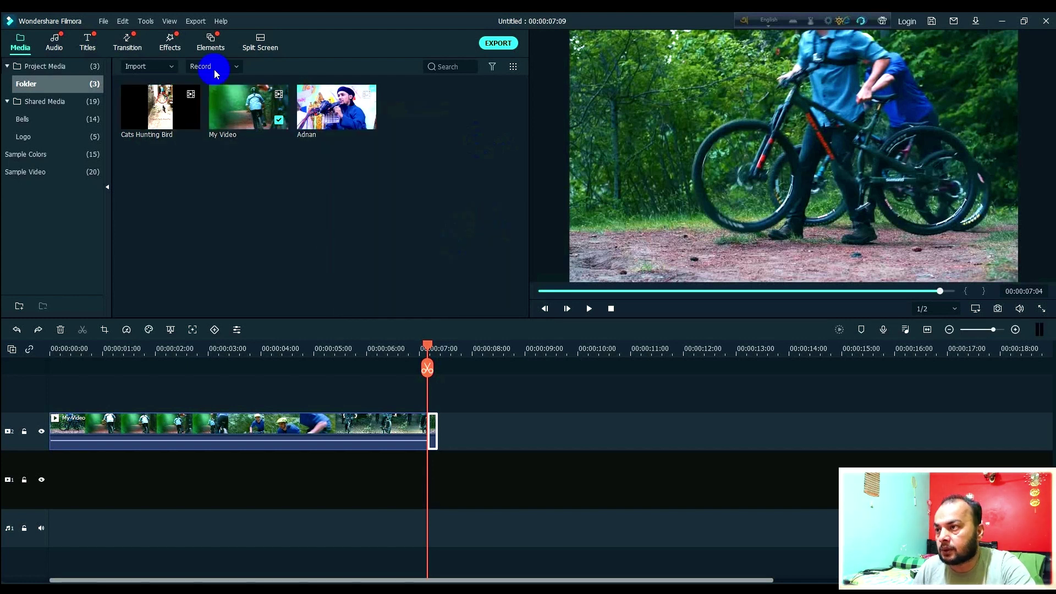
pyautogui.click(123, 21)
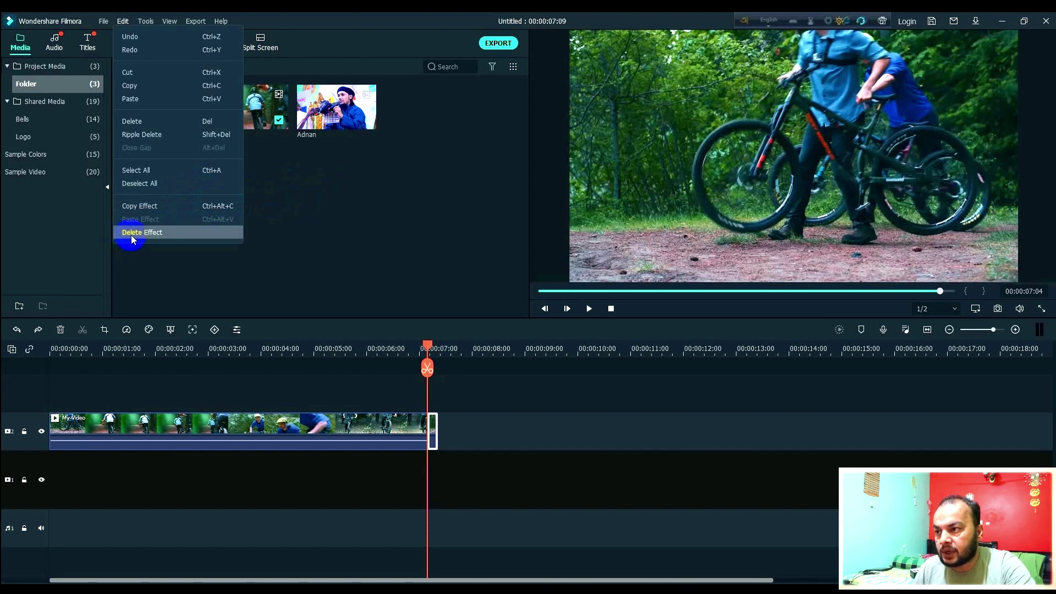
pyautogui.click(236, 230)
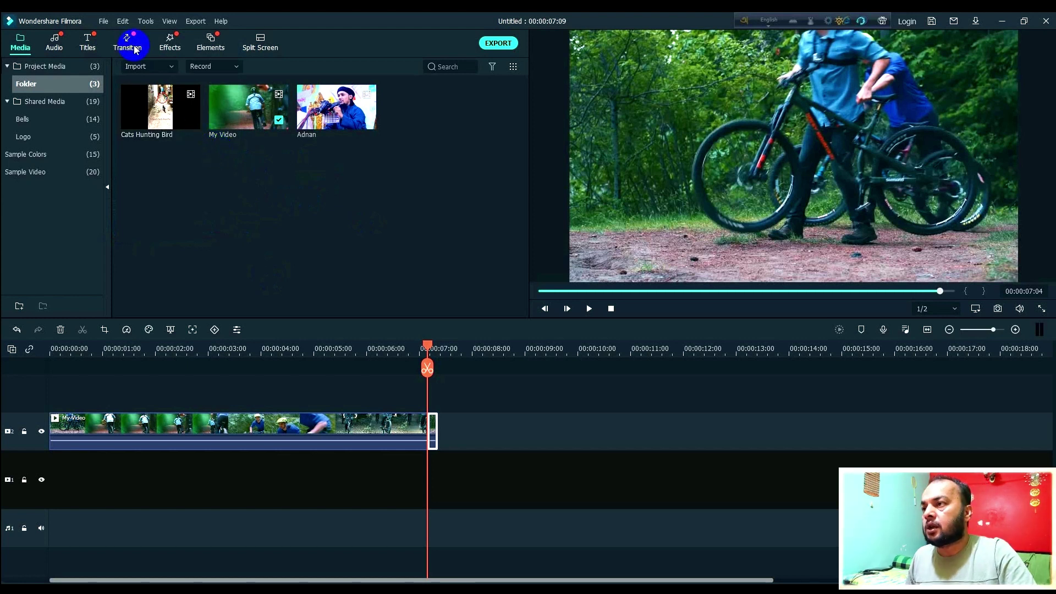
pyautogui.click(145, 22)
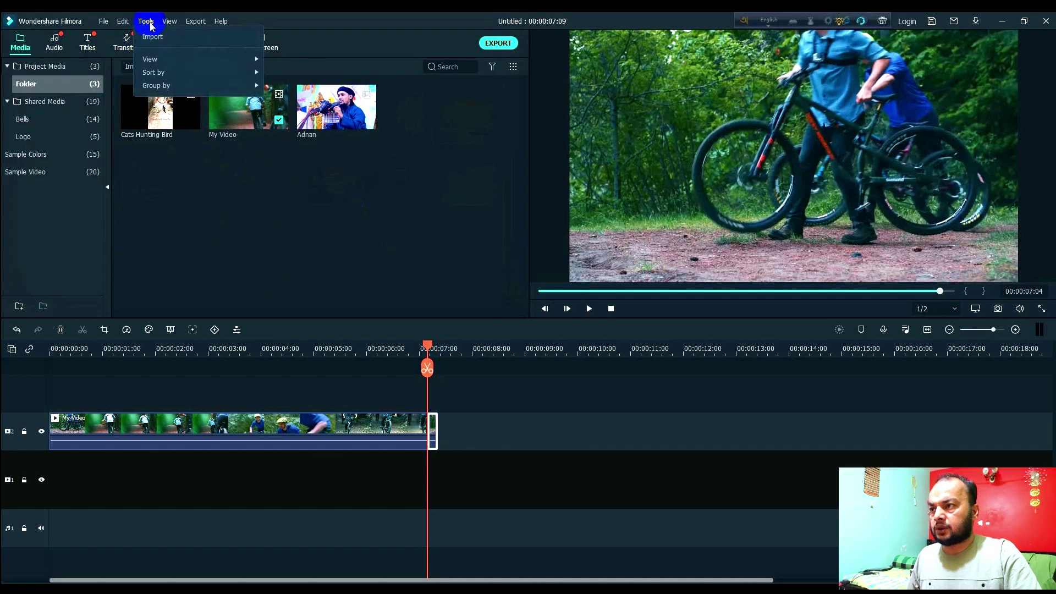
# Switch the media bin to List View, back to Large Thumbnail View, and select all three clips.
pyautogui.moveTo(159, 59)
pyautogui.click(311, 69)
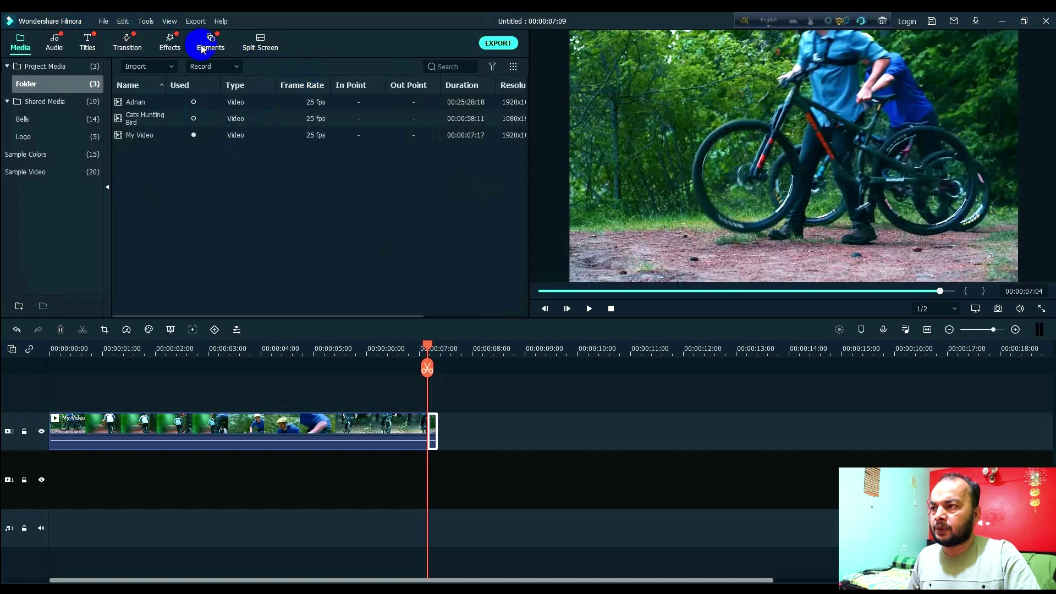
pyautogui.click(145, 21)
pyautogui.moveTo(167, 85)
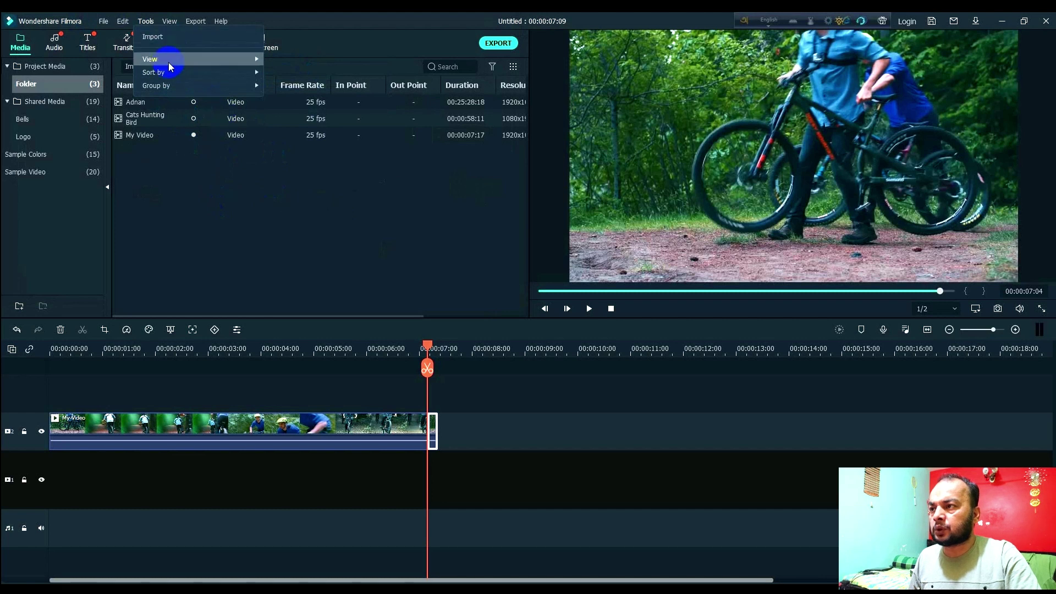
pyautogui.moveTo(166, 59)
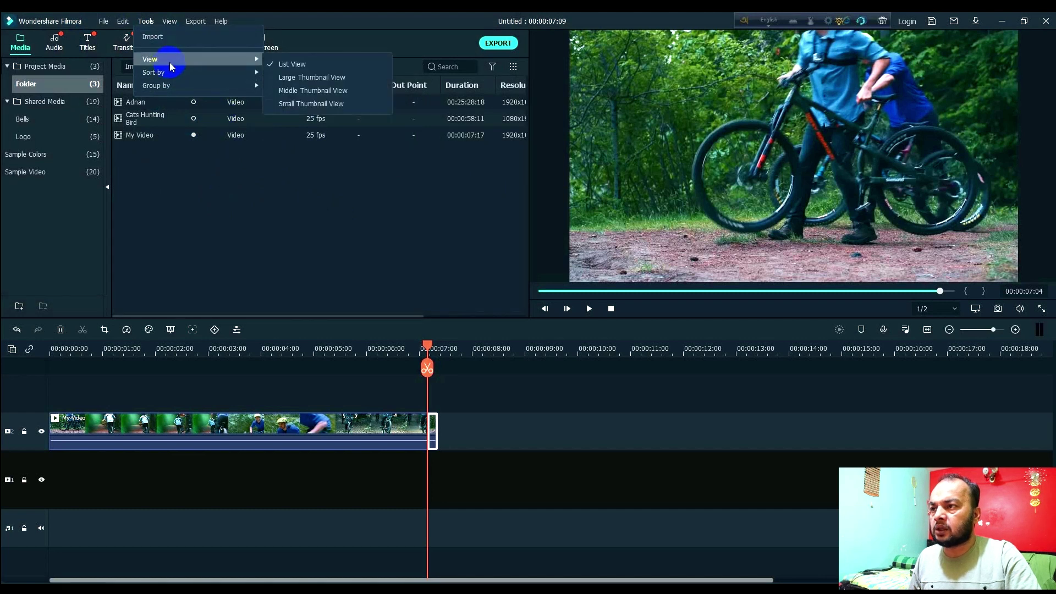
pyautogui.click(294, 90)
pyautogui.moveTo(443, 132); pyautogui.dragTo(125, 91)
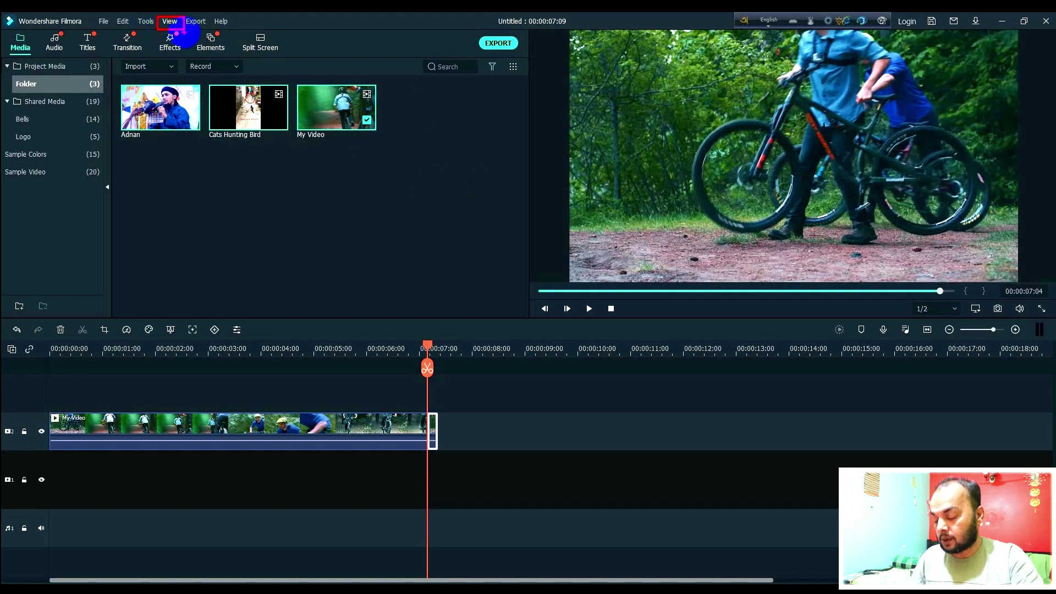
# Return the playhead to the timeline start, then play and stop the clip preview.
pyautogui.click(176, 23)
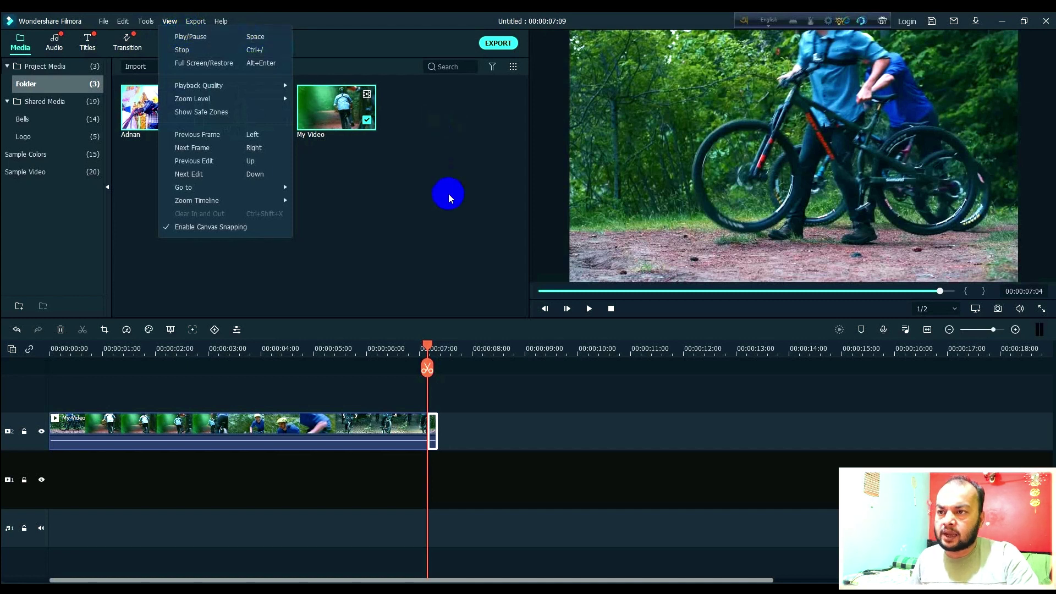
pyautogui.click(448, 194)
pyautogui.moveTo(374, 352); pyautogui.dragTo(7, 349)
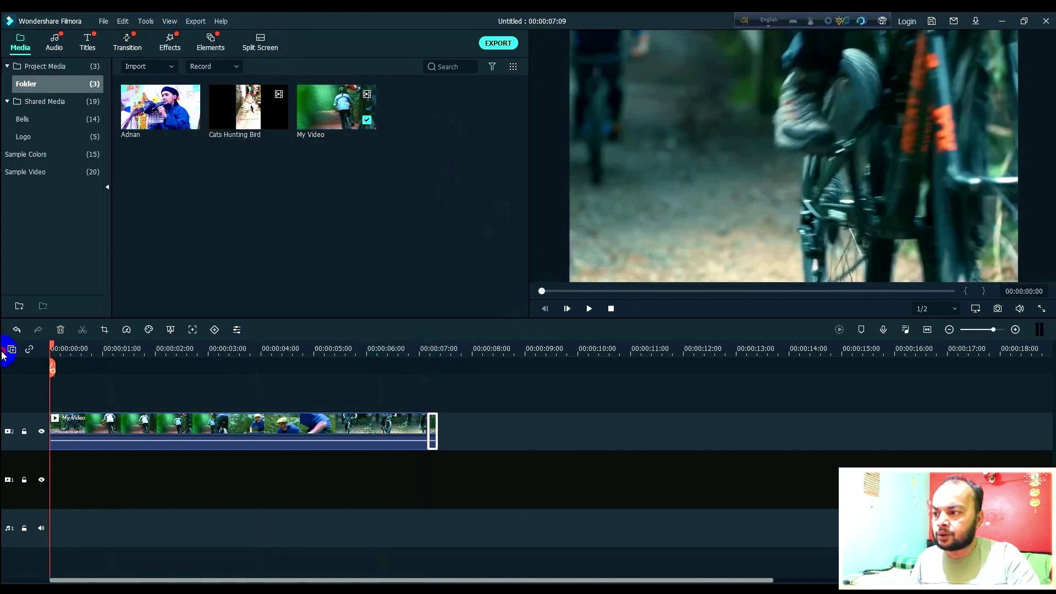
pyautogui.click(589, 309)
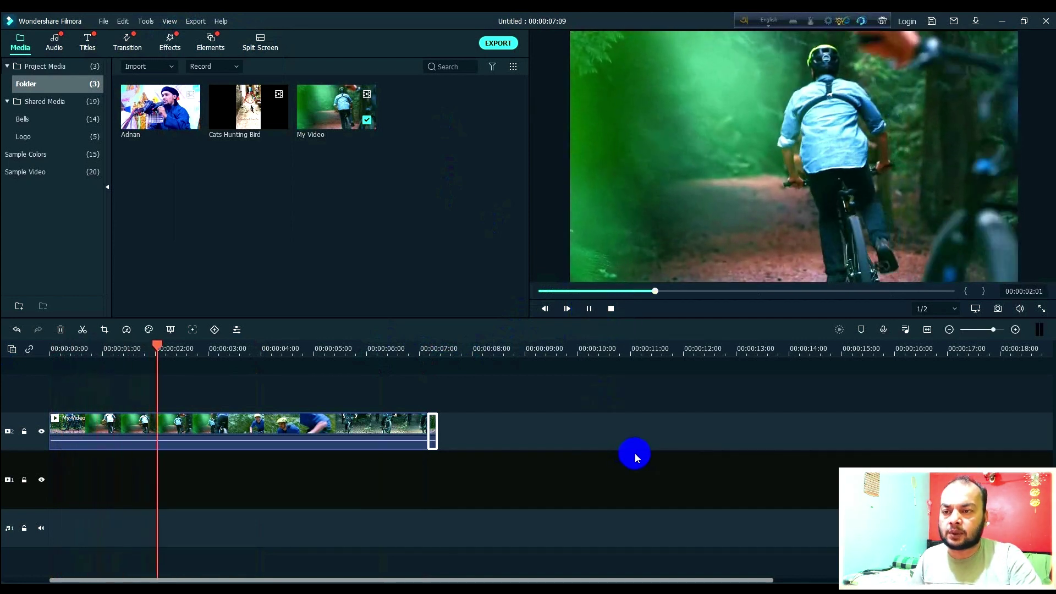
pyautogui.click(169, 21)
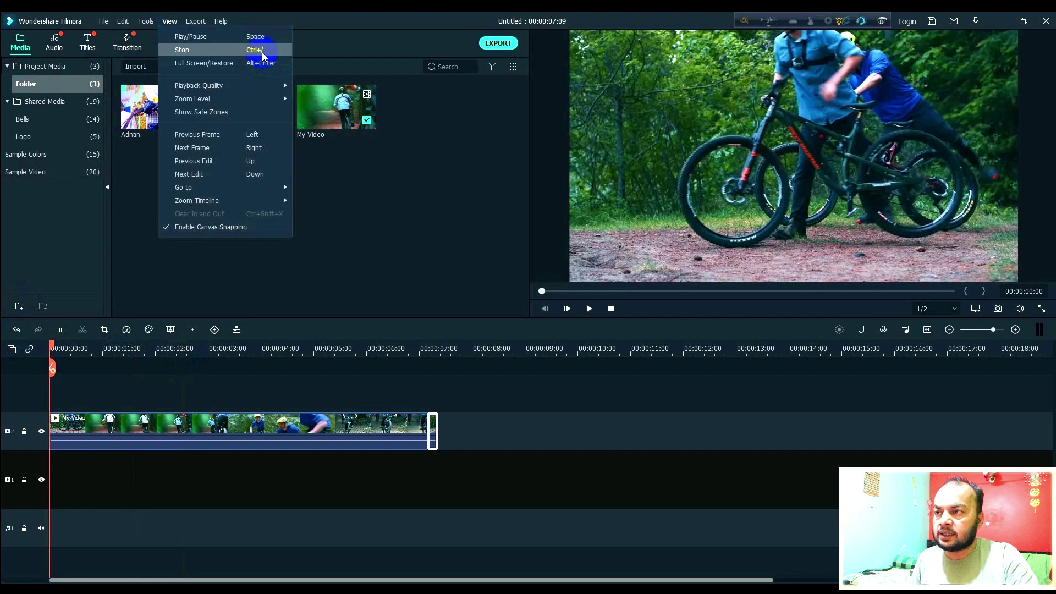
pyautogui.click(668, 421)
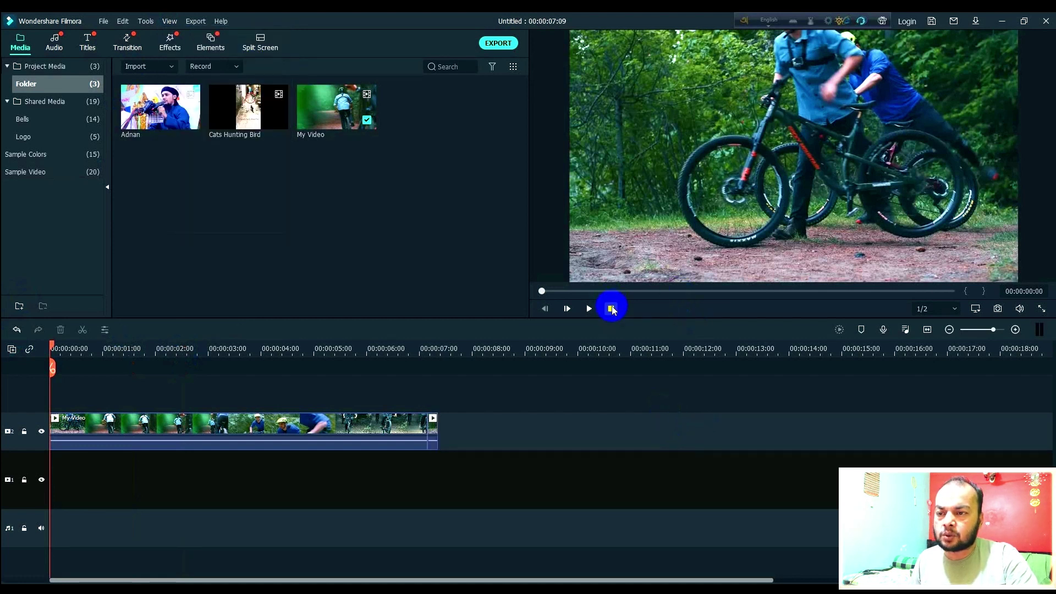
pyautogui.click(589, 309)
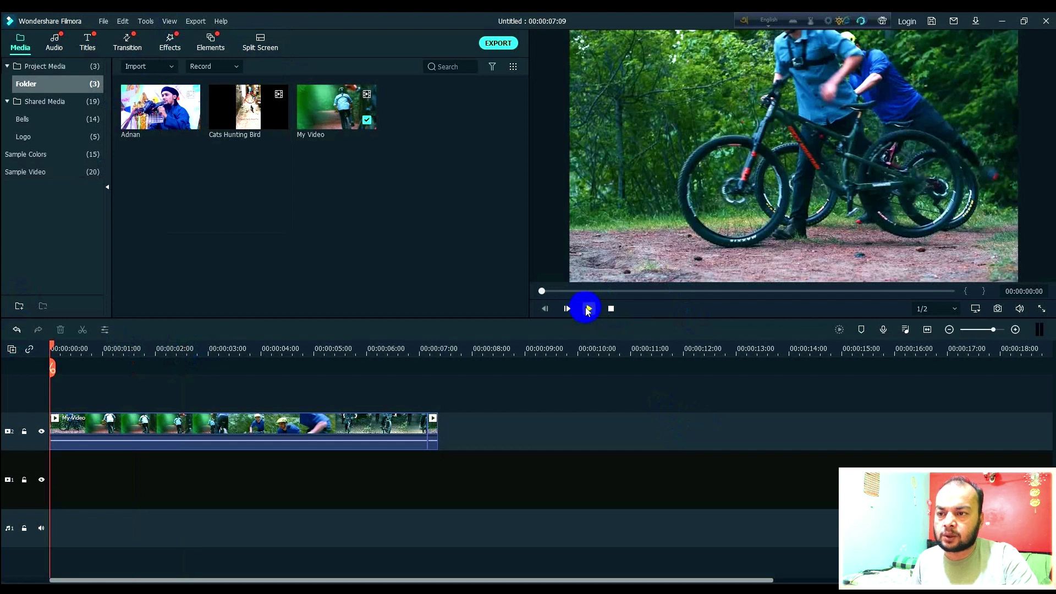
pyautogui.click(610, 310)
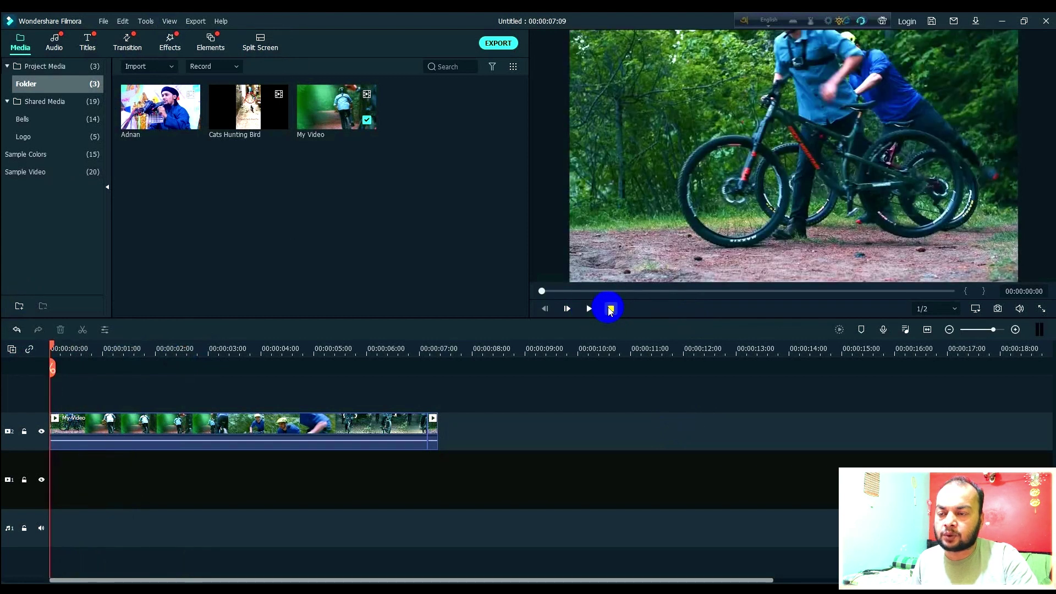
# Preview the clip in full screen, exit with Esc, then browse View's navigation commands.
pyautogui.click(169, 21)
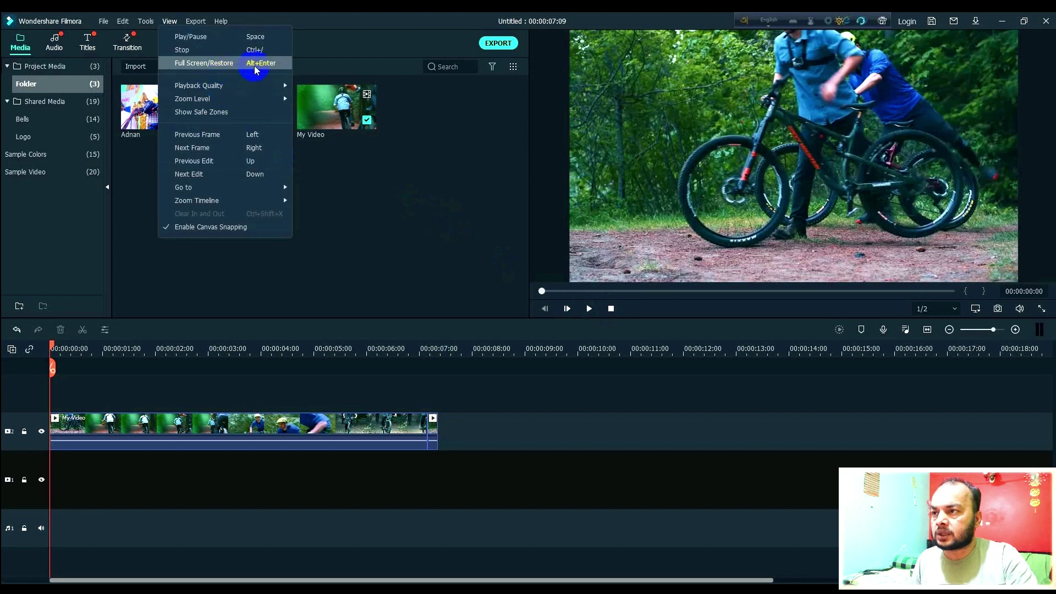
pyautogui.click(676, 404)
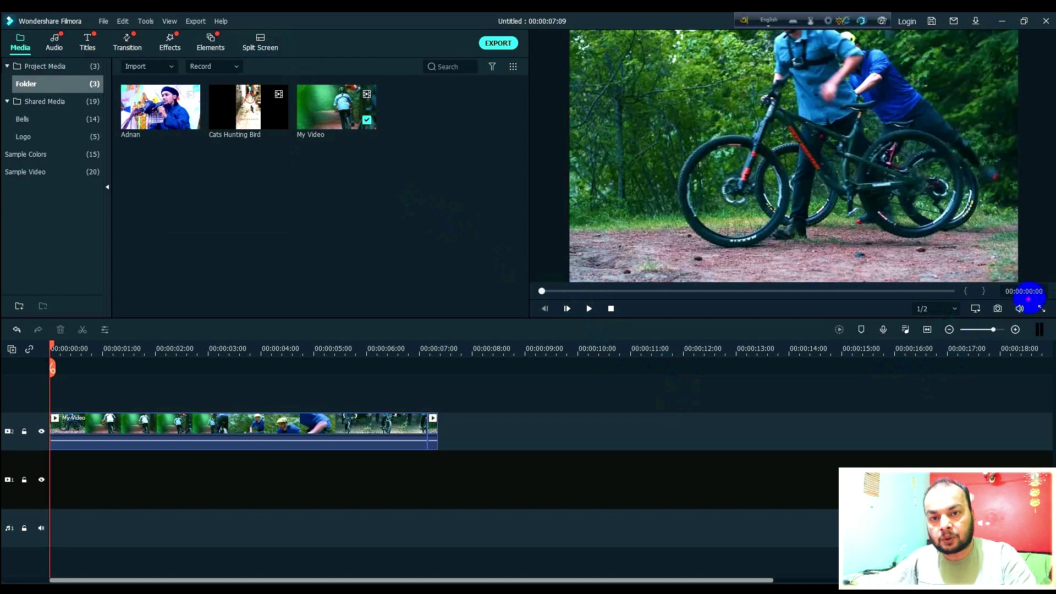
pyautogui.click(1040, 310)
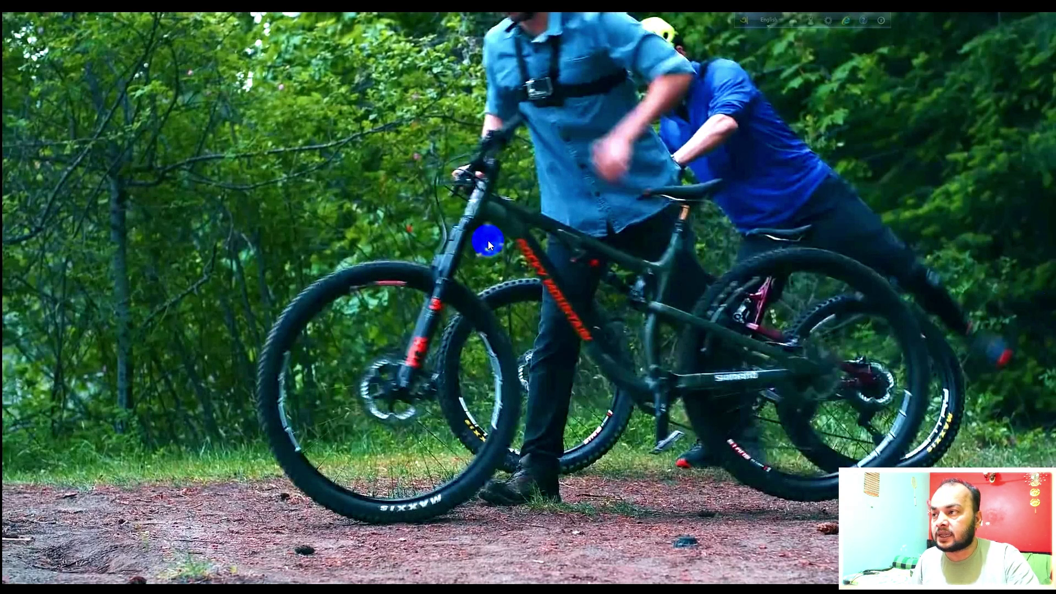
pyautogui.press('Escape')
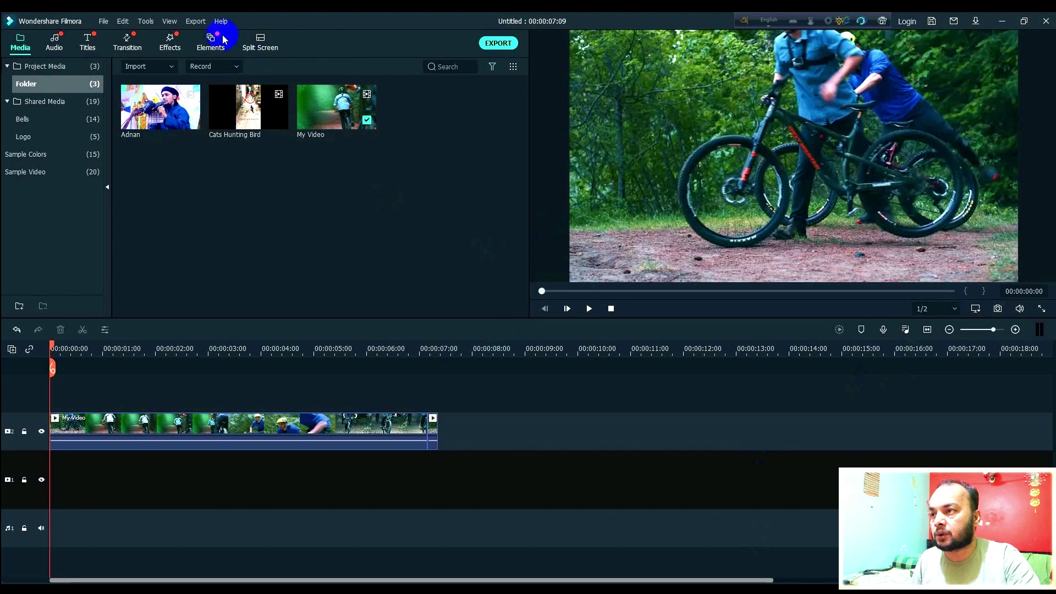
pyautogui.click(170, 21)
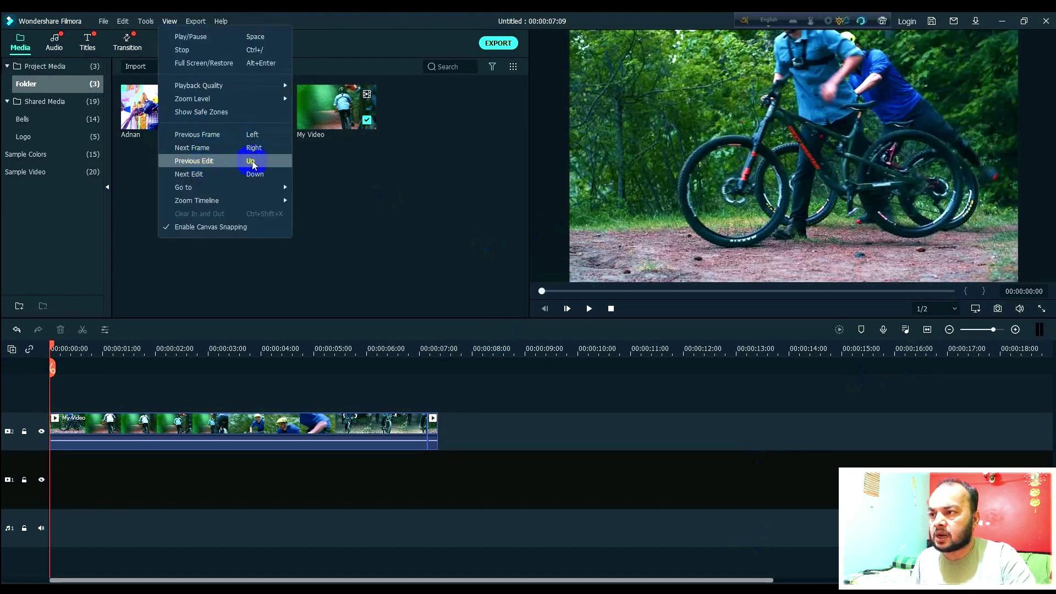
pyautogui.moveTo(217, 191)
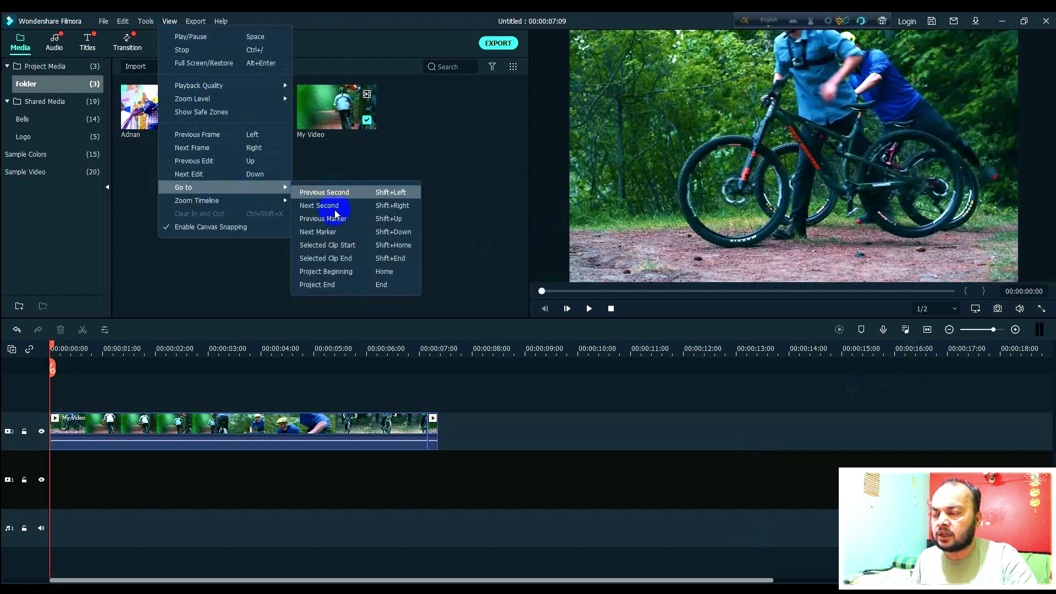
pyautogui.click(235, 270)
# Open the Export window for the bike clip, with MP4 selected for local export.
pyautogui.click(191, 21)
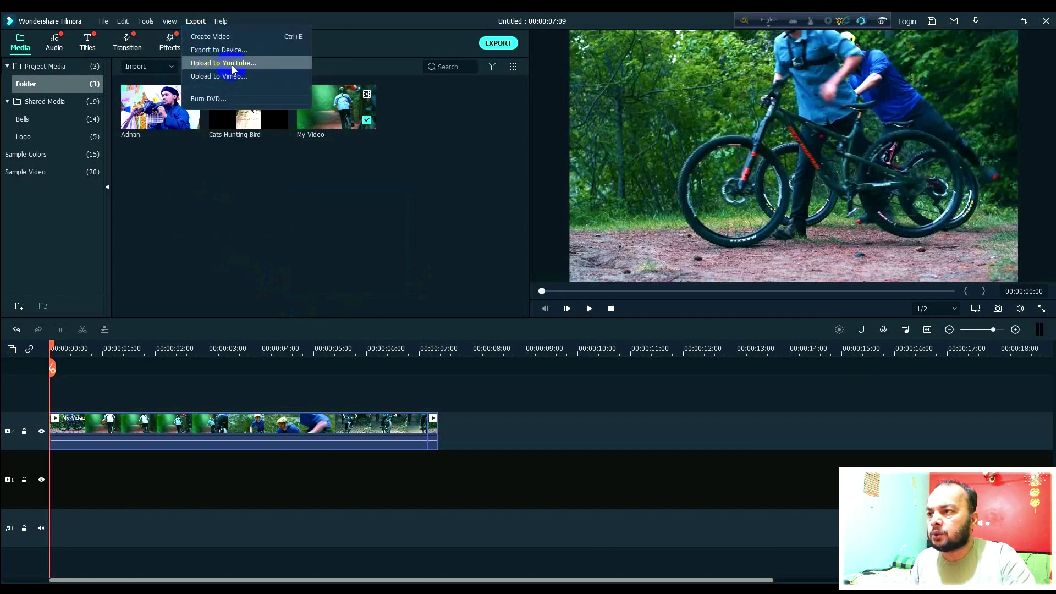
pyautogui.click(430, 152)
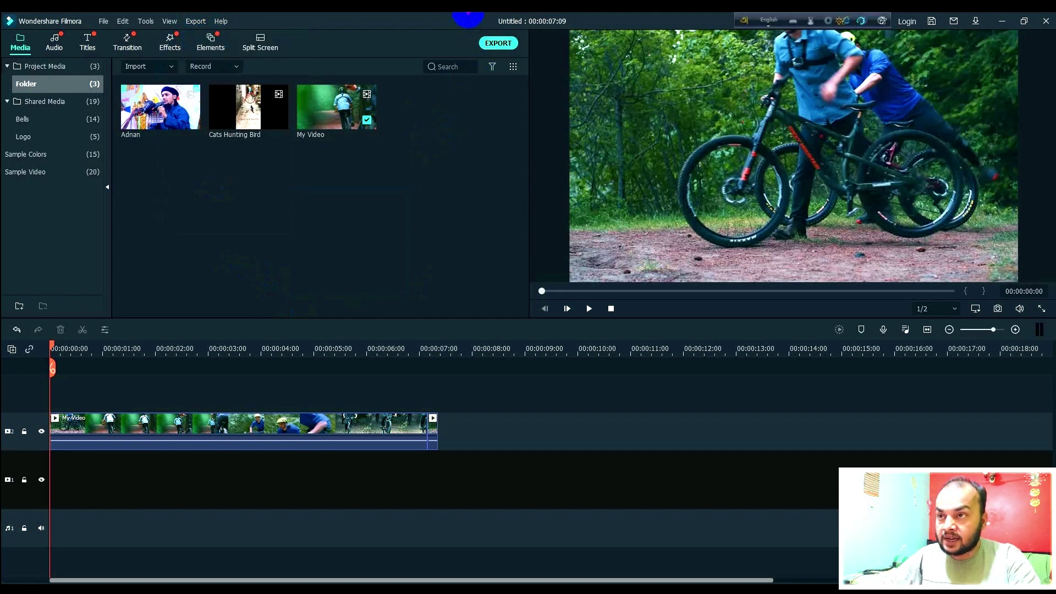
pyautogui.click(509, 45)
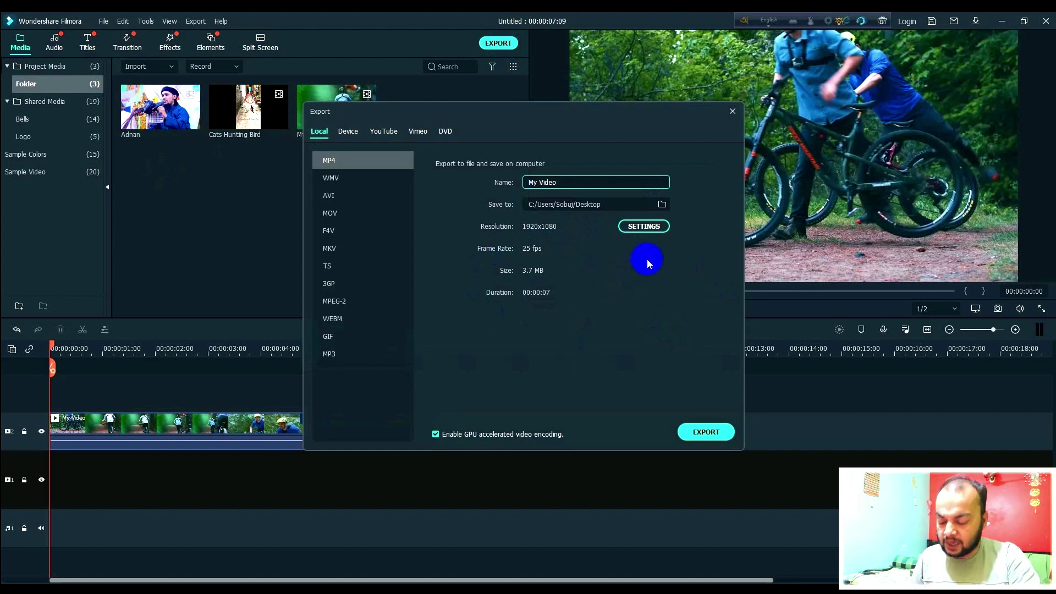
# Replace the export name My Video with 'cycle'.
pyautogui.moveTo(309, 149); pyautogui.dragTo(373, 408)
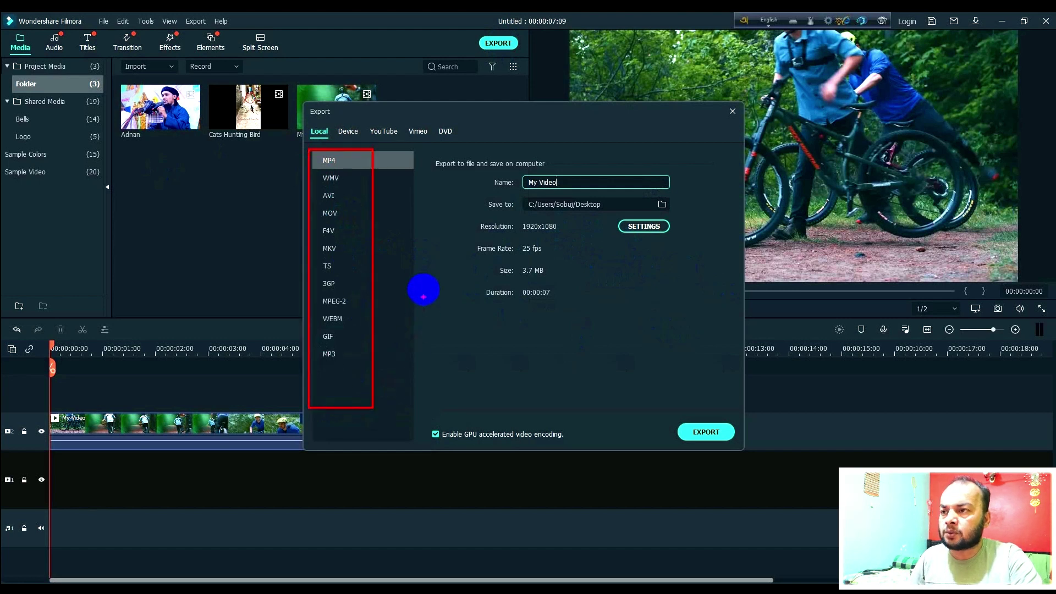
pyautogui.press('Escape')
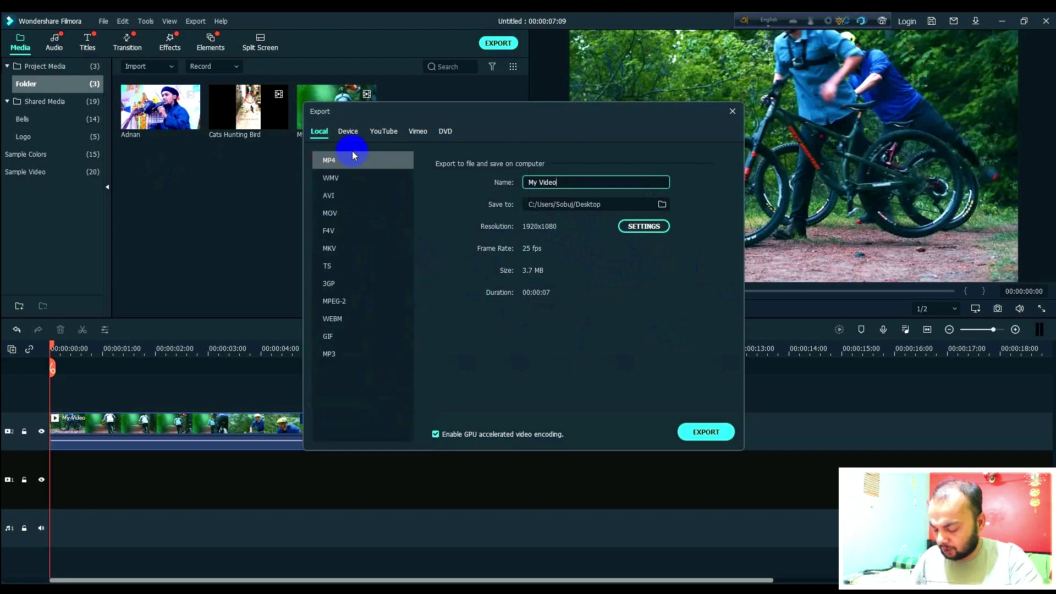
pyautogui.moveTo(355, 157); pyautogui.dragTo(439, 129)
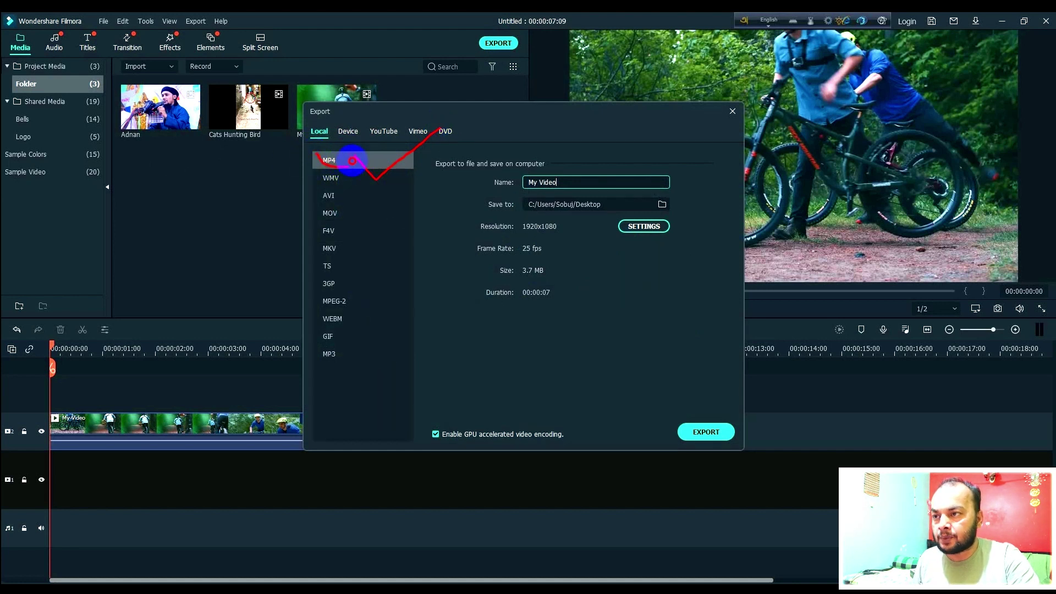
pyautogui.press('Escape')
pyautogui.moveTo(593, 182); pyautogui.dragTo(503, 182)
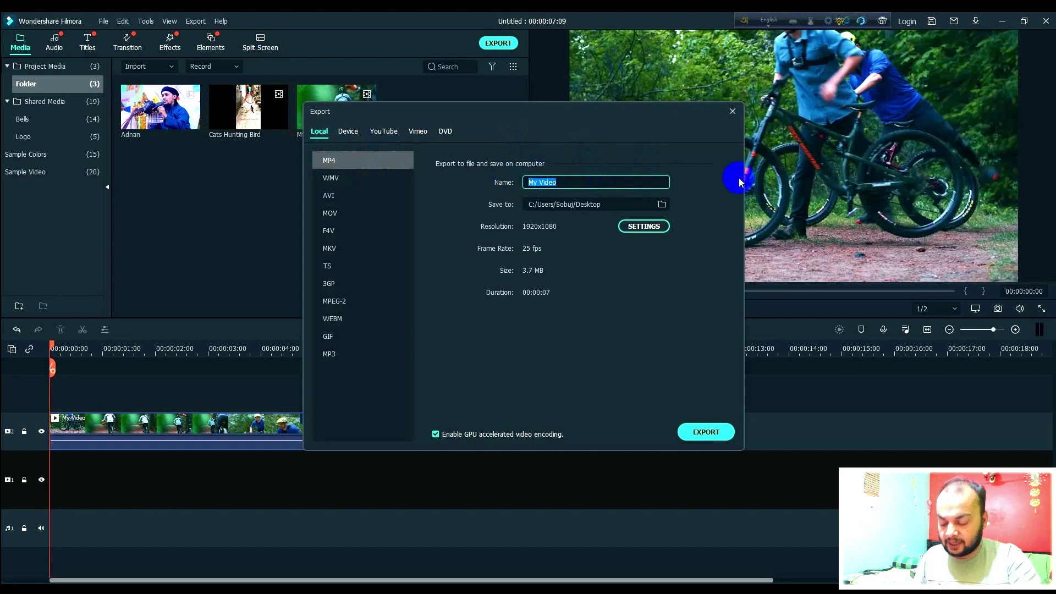
pyautogui.write('cycle')
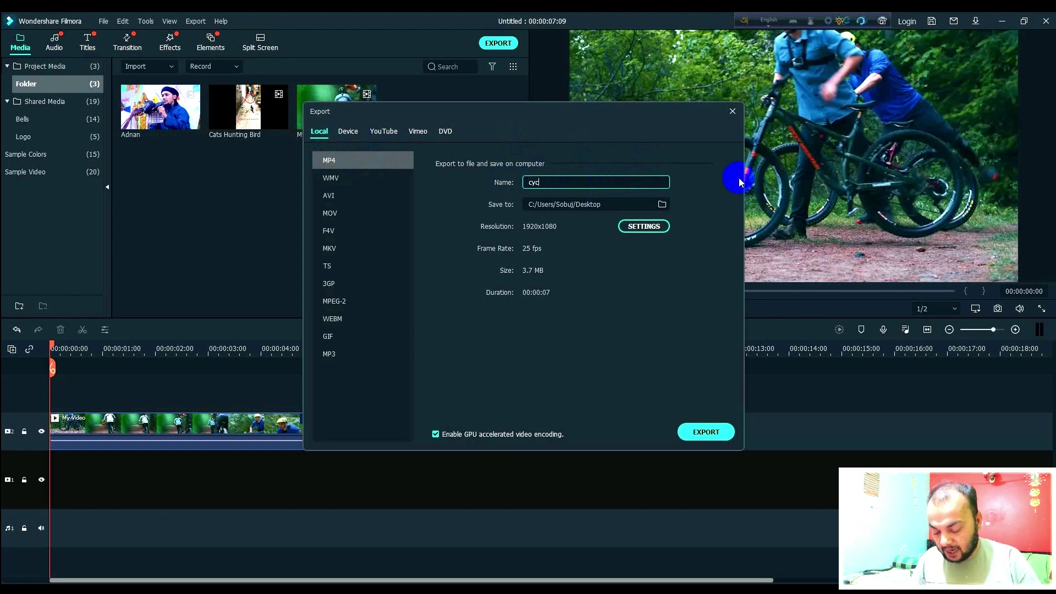
# Set export quality to Best: 25 fps, 10000 kbps video and 256 kbps audio bit rate.
pyautogui.click(653, 230)
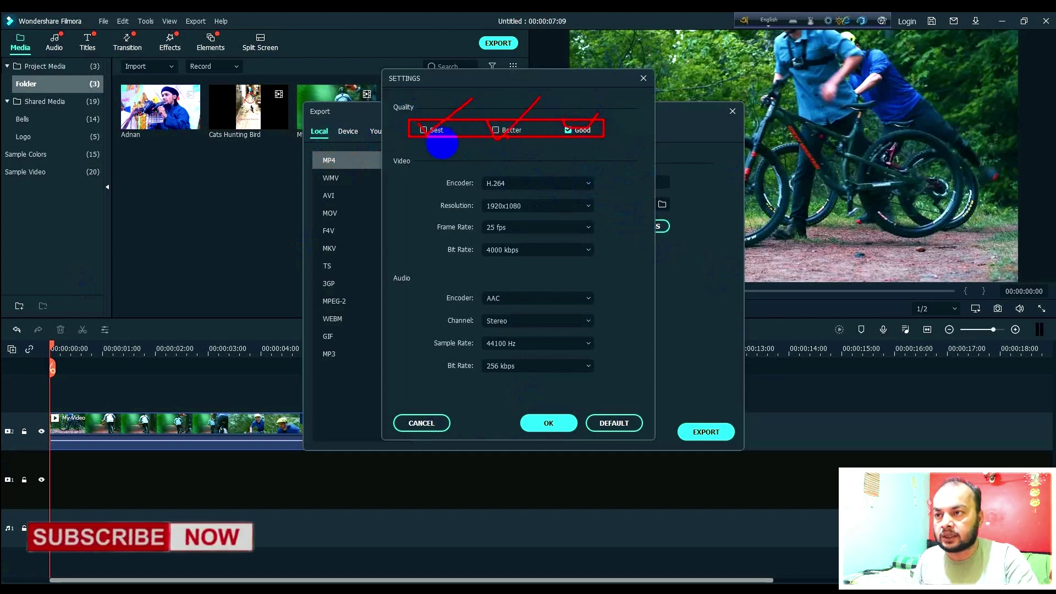
pyautogui.click(426, 131)
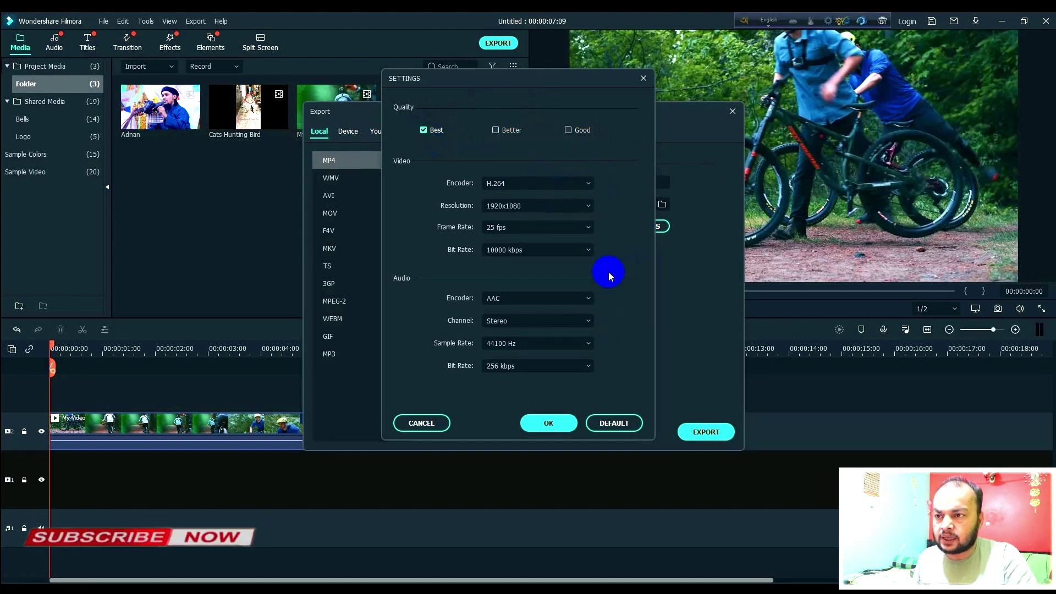
pyautogui.click(536, 227)
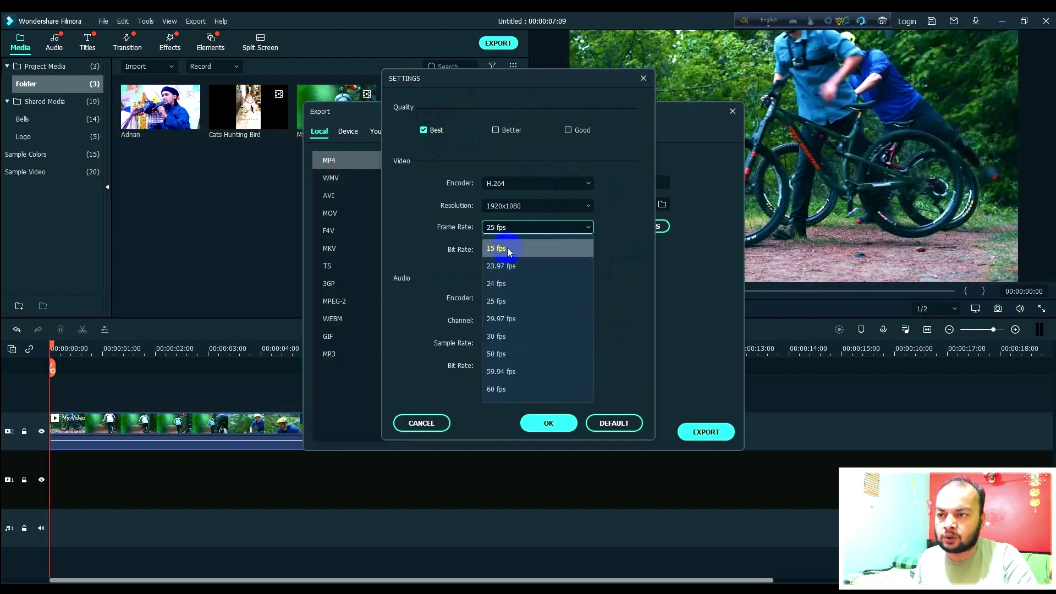
pyautogui.click(628, 191)
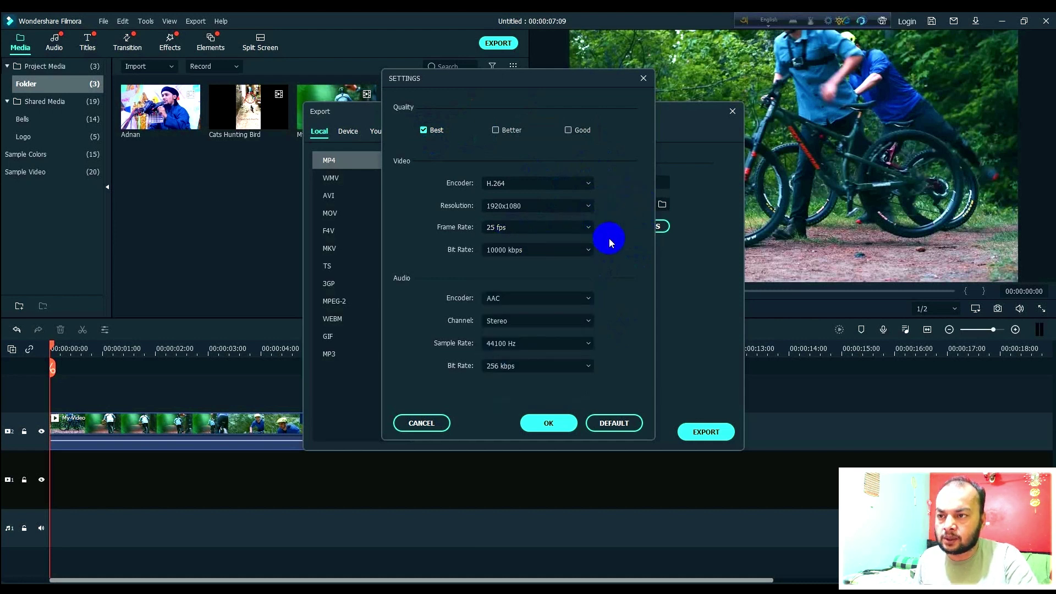
pyautogui.click(582, 250)
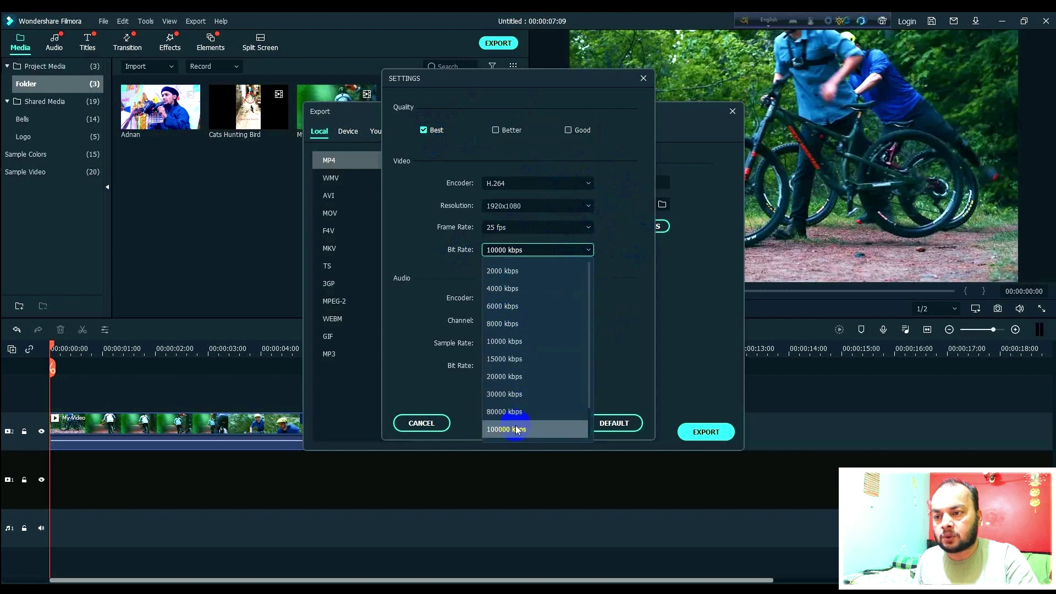
pyautogui.click(623, 283)
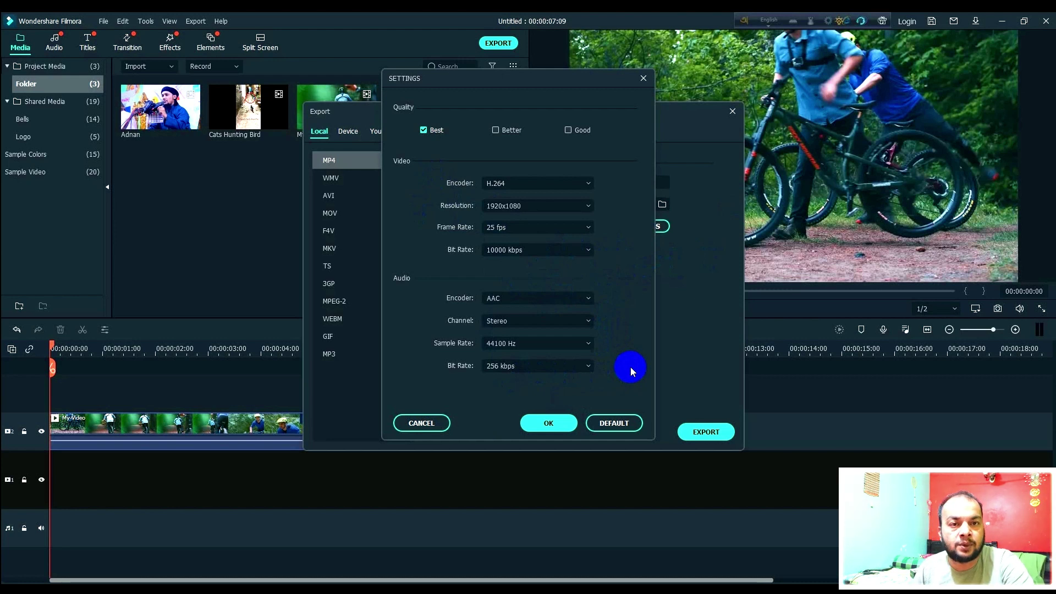
pyautogui.click(589, 367)
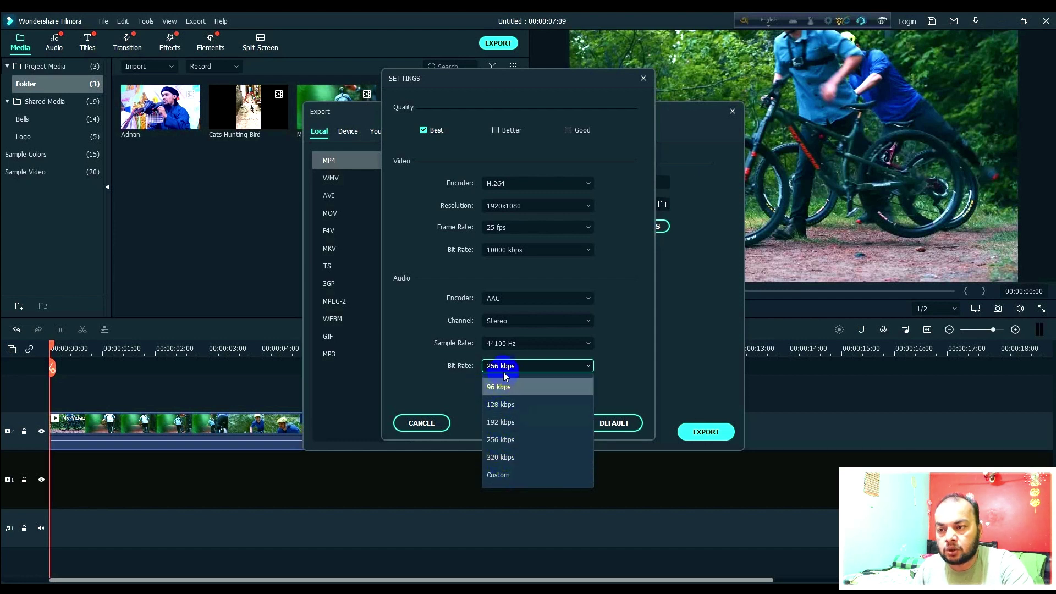
pyautogui.click(628, 340)
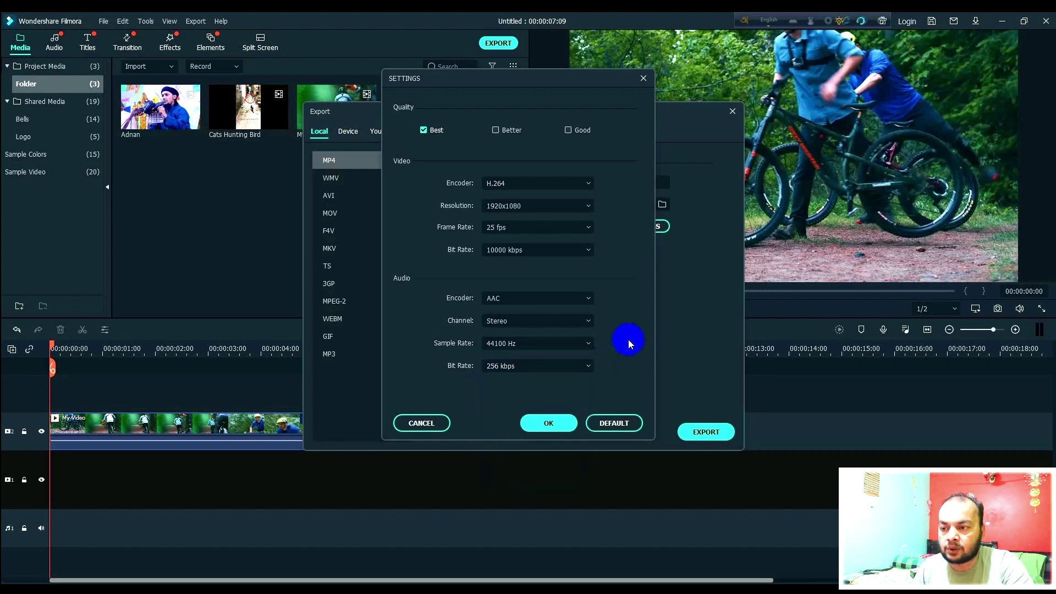
pyautogui.click(538, 422)
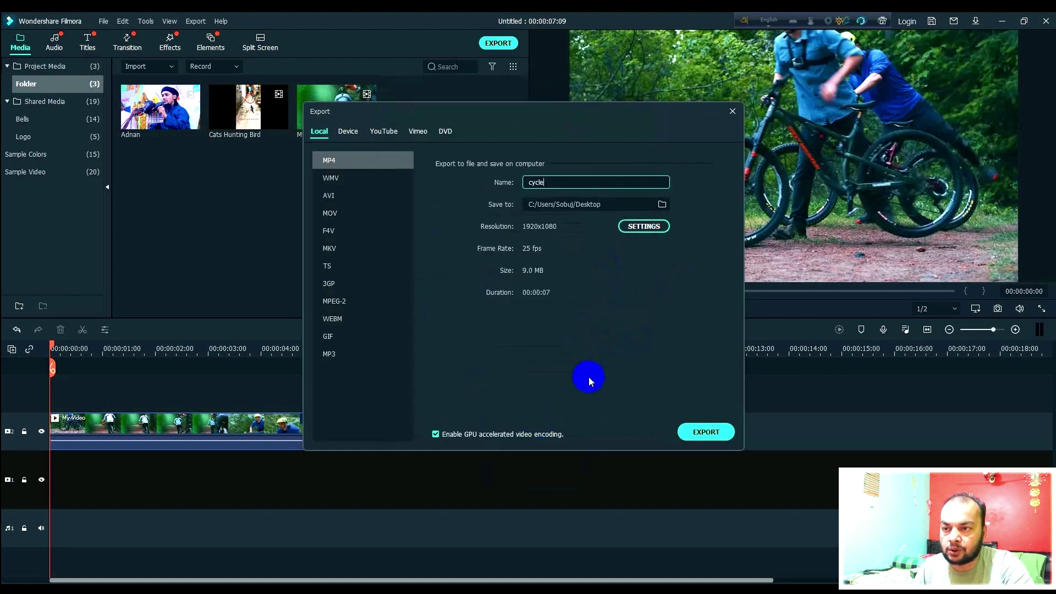
# Render the clip as cycle.mp4 and close the finished export window.
pyautogui.moveTo(647, 391); pyautogui.dragTo(744, 460)
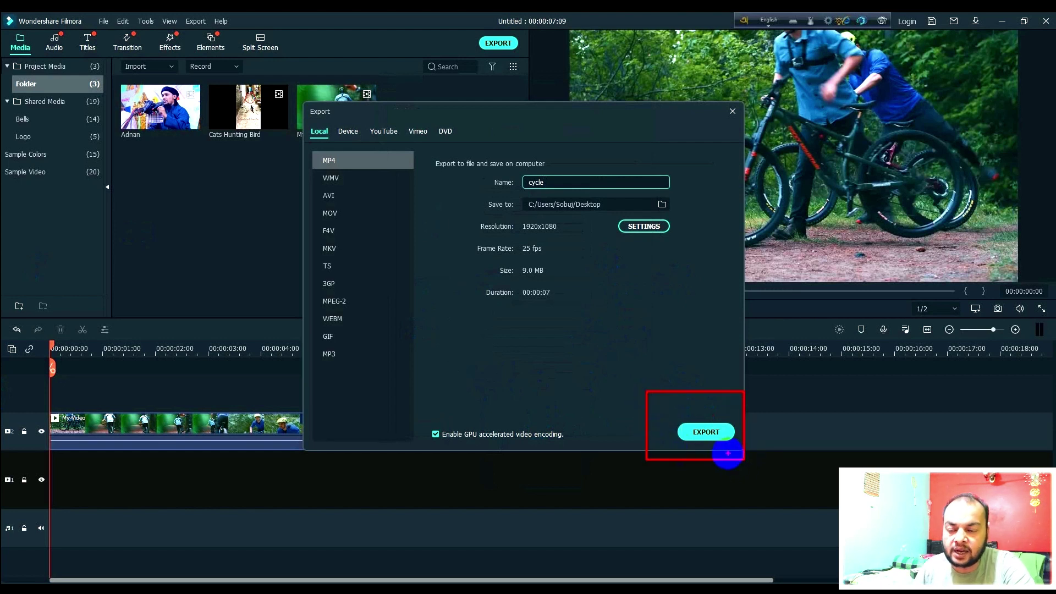
pyautogui.click(715, 435)
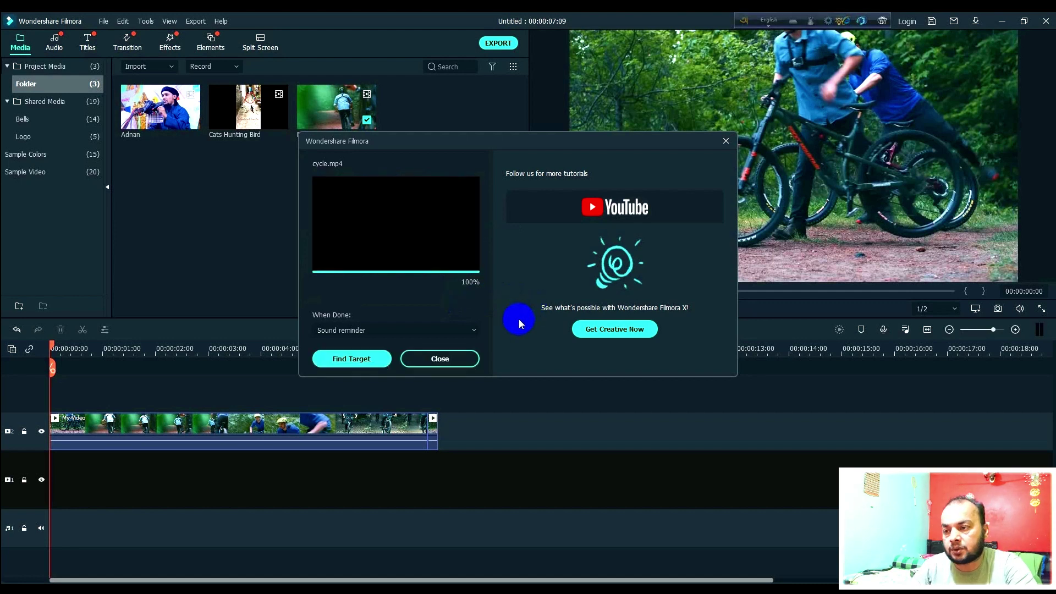
pyautogui.click(437, 358)
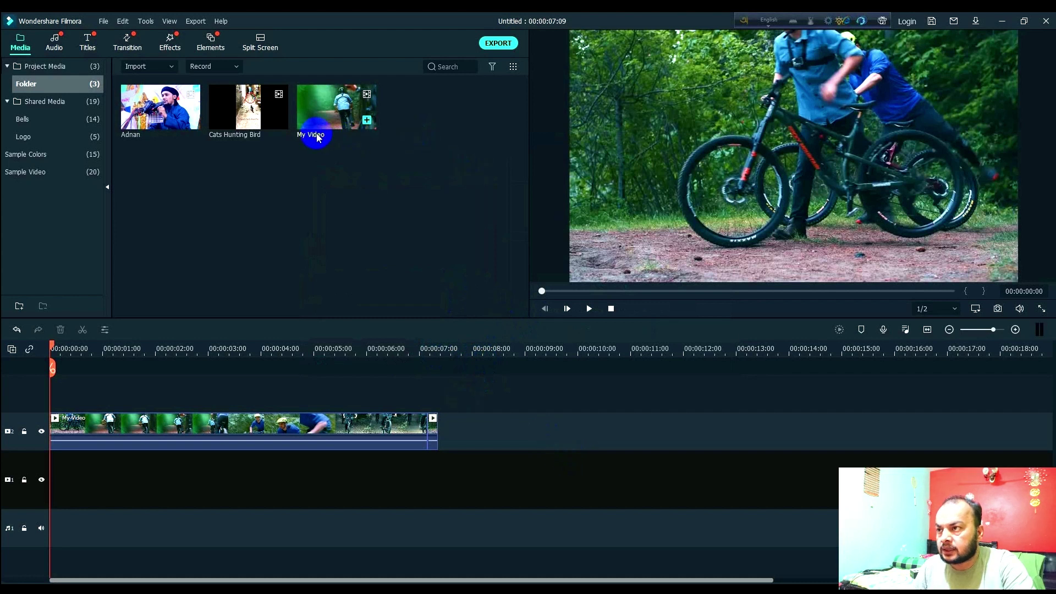
# Open Keyboard Shortcuts from the File menu.
pyautogui.click(124, 22)
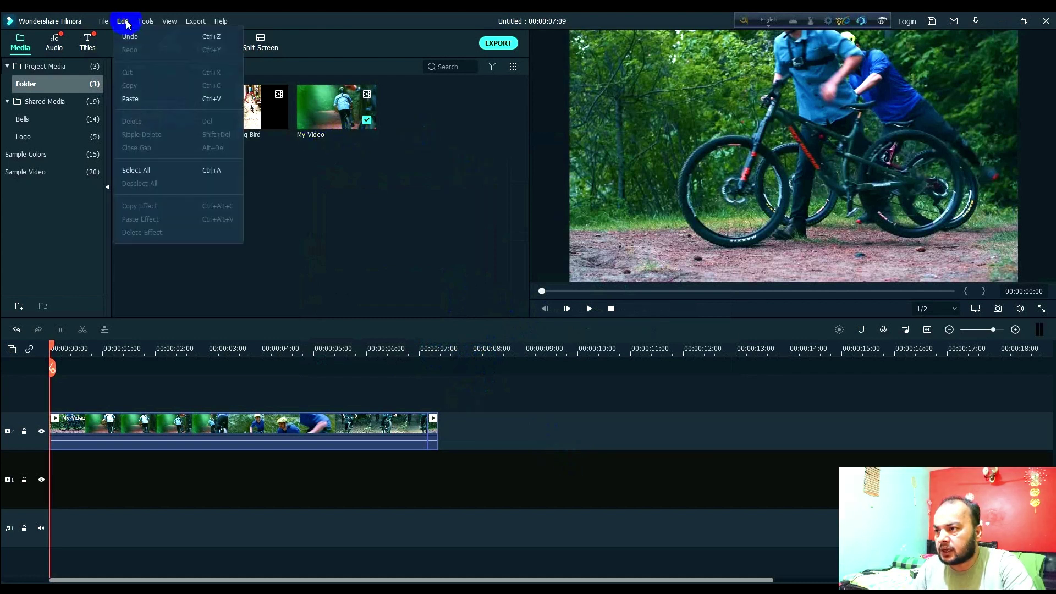
pyautogui.click(104, 22)
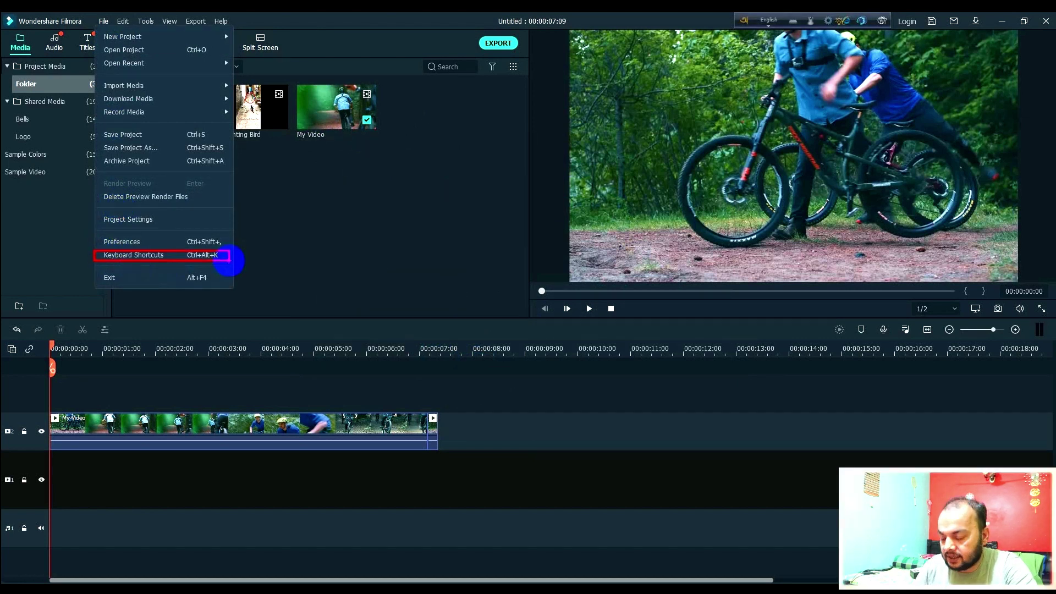
pyautogui.click(226, 256)
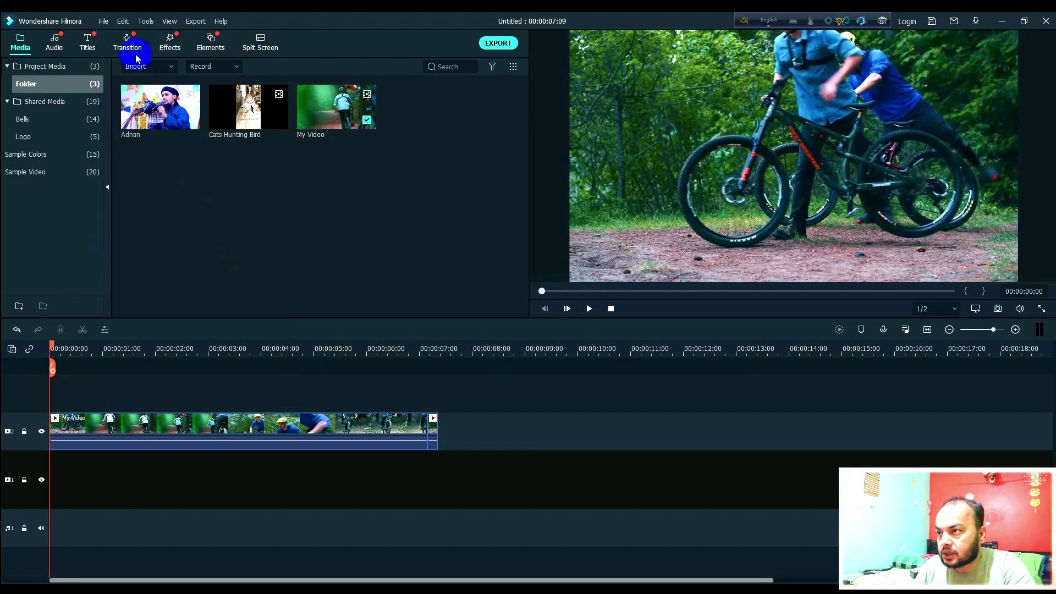
pyautogui.click(104, 21)
pyautogui.click(240, 235)
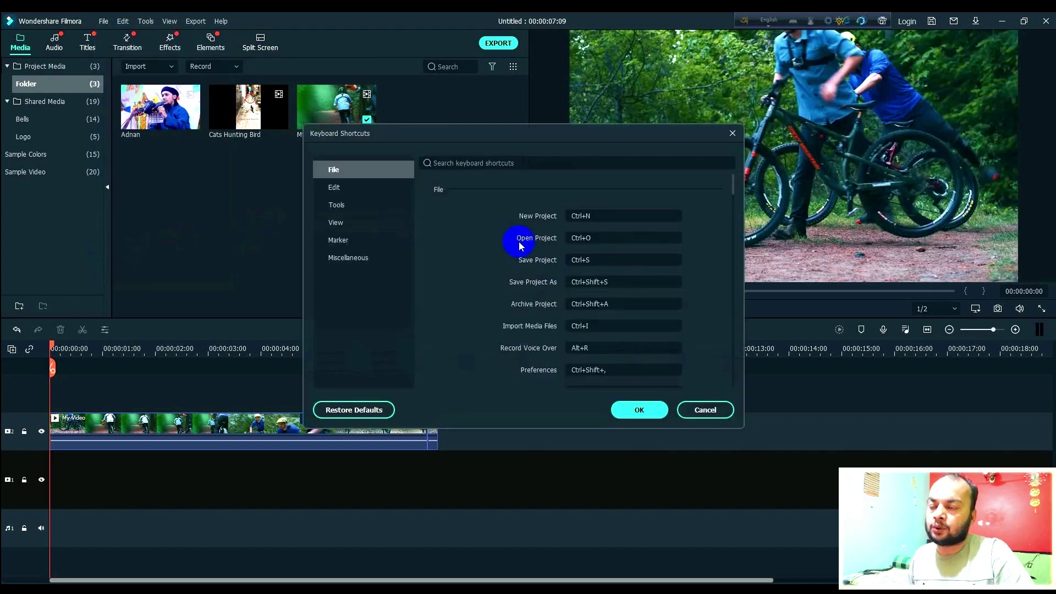
# Browse the shortcut list down to the Tools section with Split and Color Match.
pyautogui.click(493, 197)
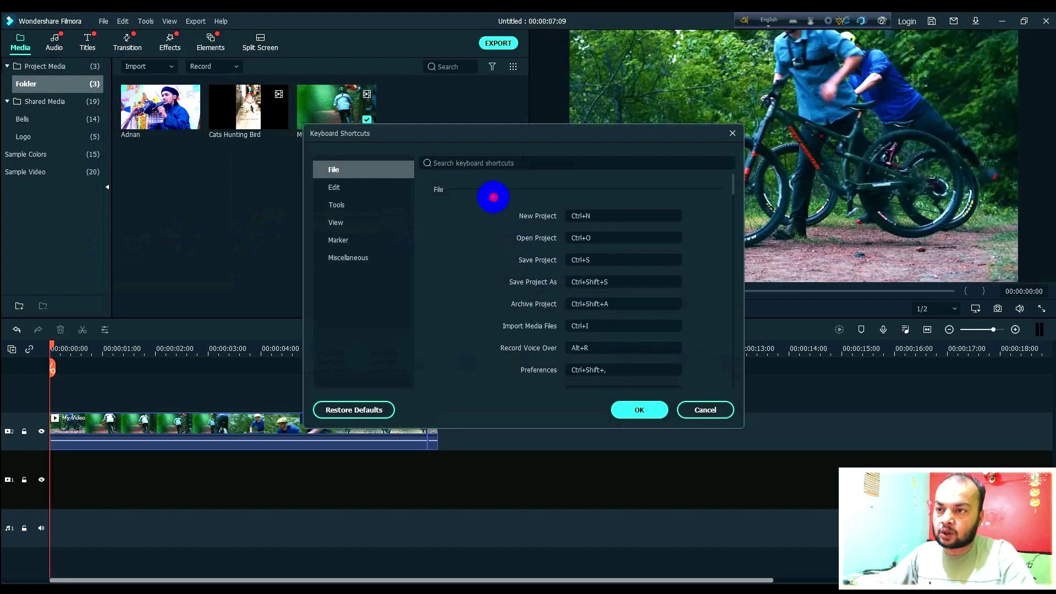
pyautogui.moveTo(493, 197); pyautogui.dragTo(649, 396)
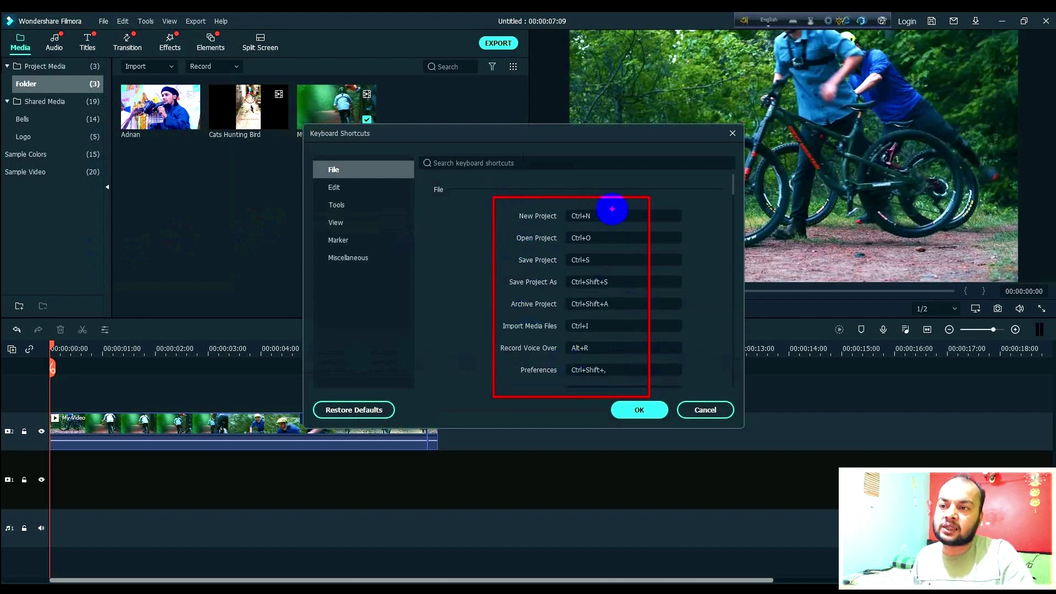
pyautogui.moveTo(612, 216); pyautogui.dragTo(681, 191)
pyautogui.moveTo(609, 237); pyautogui.dragTo(663, 223)
pyautogui.moveTo(603, 258); pyautogui.dragTo(685, 237)
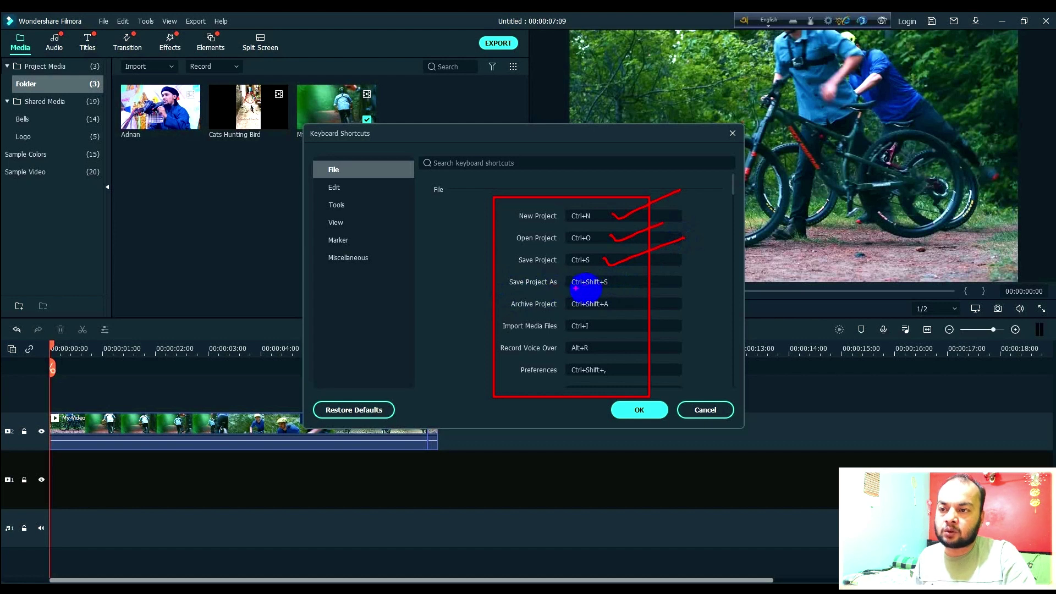
pyautogui.moveTo(632, 286); pyautogui.dragTo(675, 259)
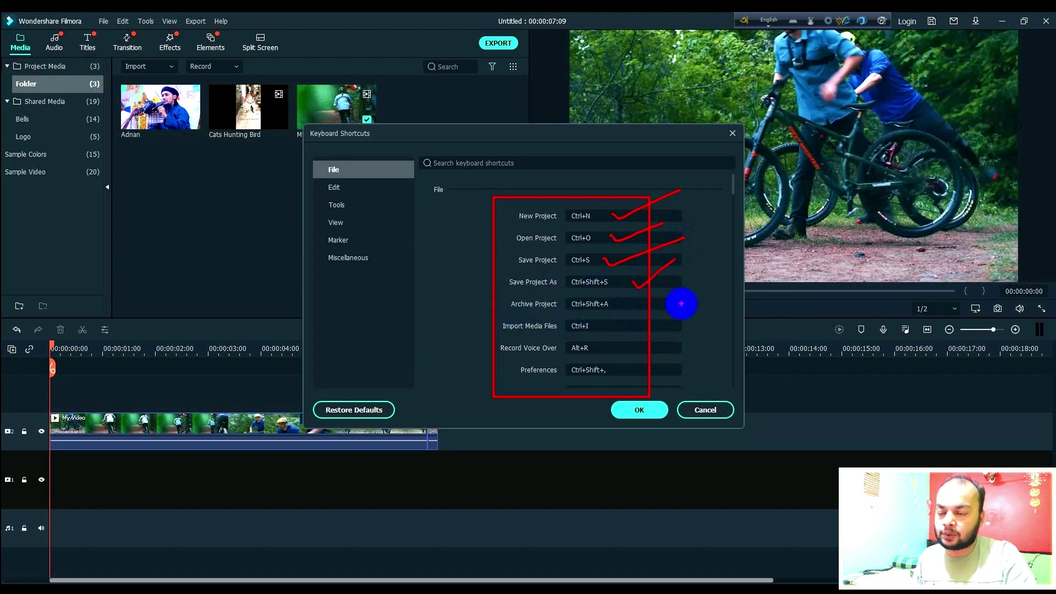
pyautogui.scroll(-5, 692, 295)
pyautogui.scroll(-5, 692, 295)
pyautogui.scroll(-3, 692, 295)
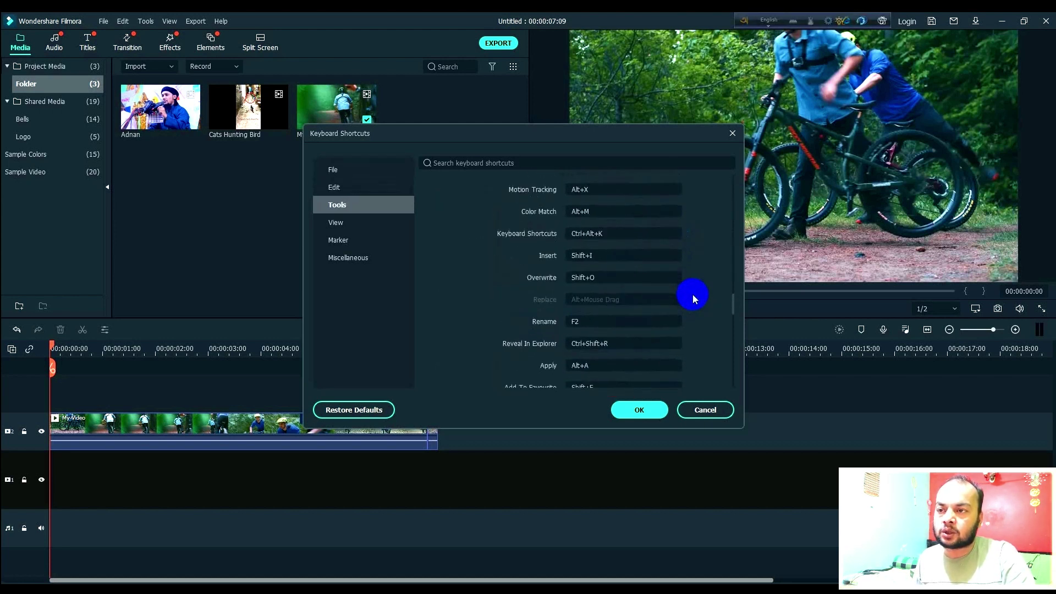
# Scroll back up to the File shortcuts, leaving New Project unchanged at Ctrl+N.
pyautogui.scroll(4, 601, 284)
pyautogui.scroll(5, 601, 285)
pyautogui.scroll(3, 601, 285)
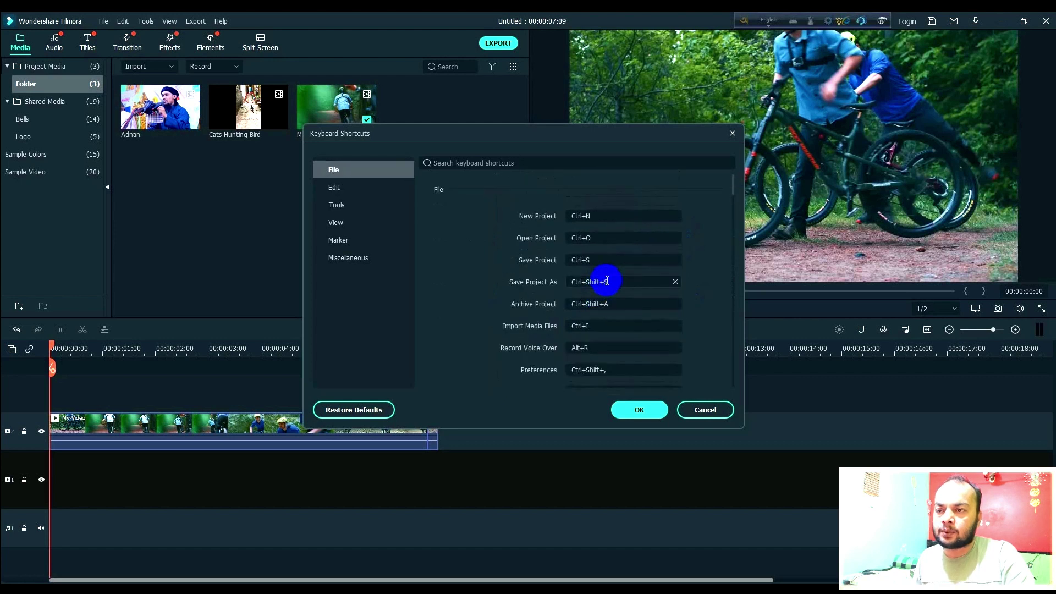
pyautogui.click(609, 215)
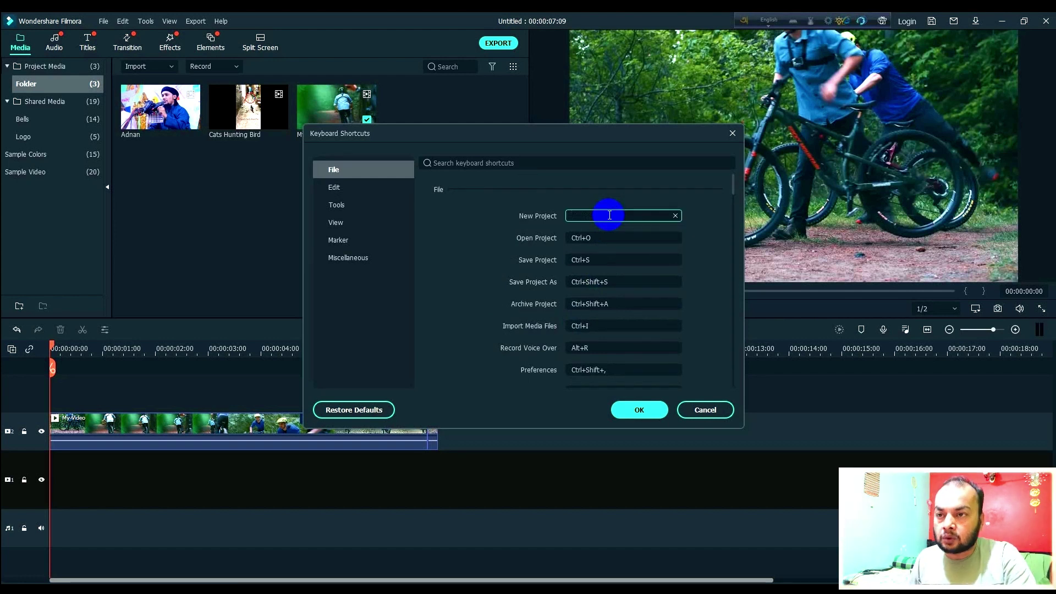
pyautogui.click(614, 188)
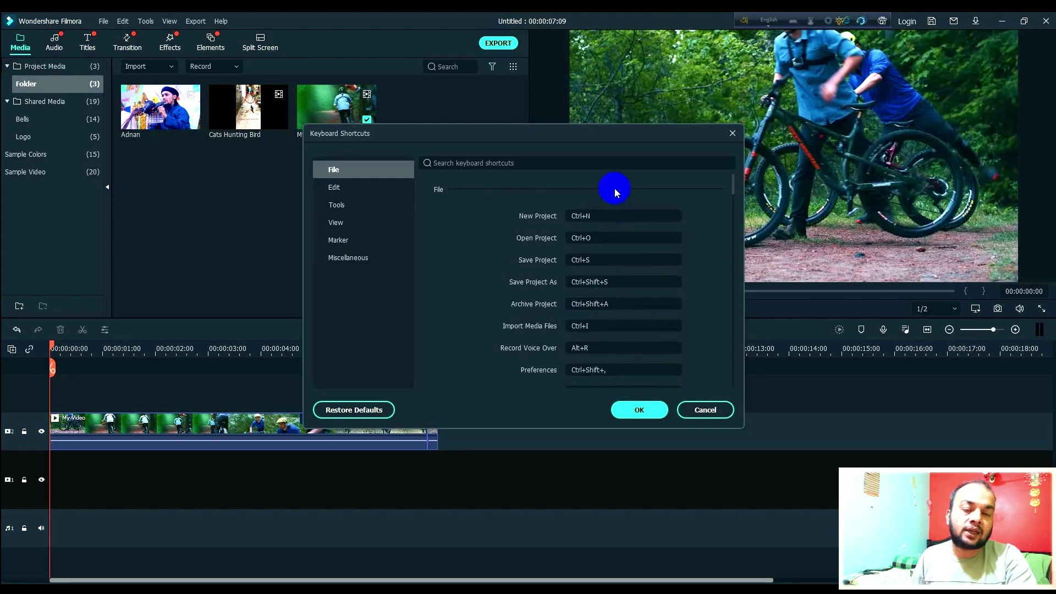